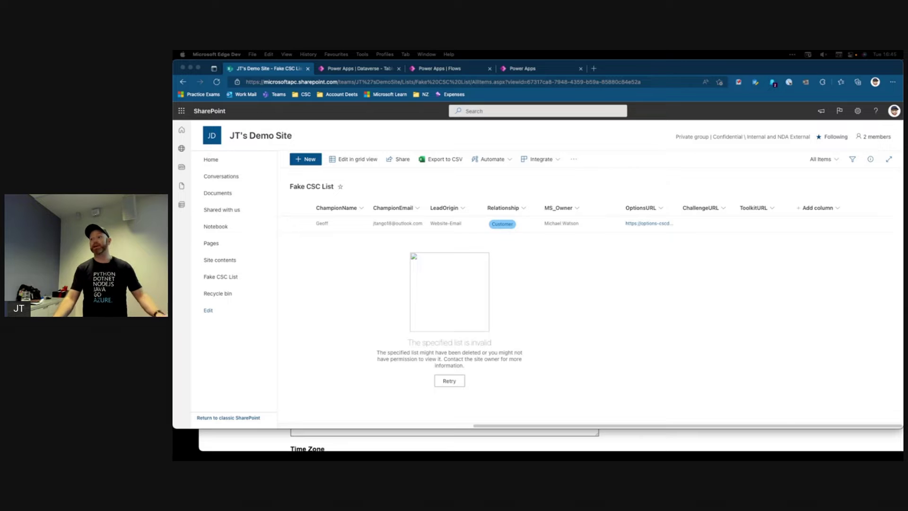
# Scroll the SharePoint list back to its leftmost columns
pyautogui.hscroll(-6, 348, 251)
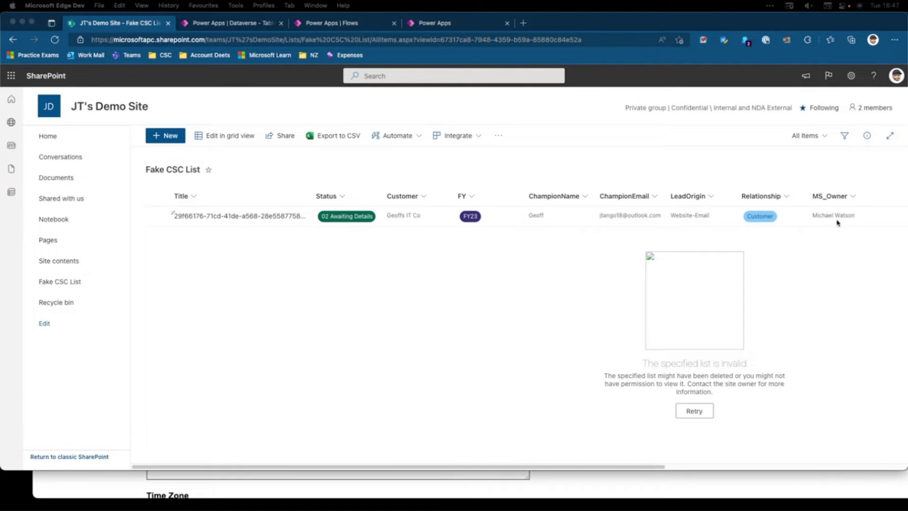
# View the CSC_OptionEntry table with SPID 51, then bring up the CreateDataverseRecord flow
pyautogui.click(233, 23)
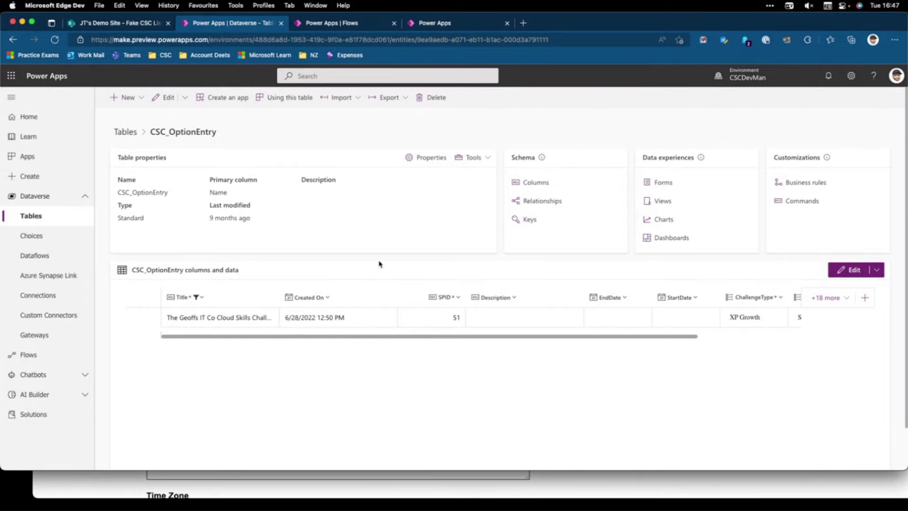
pyautogui.hotkey('ctrl', 'Tab')
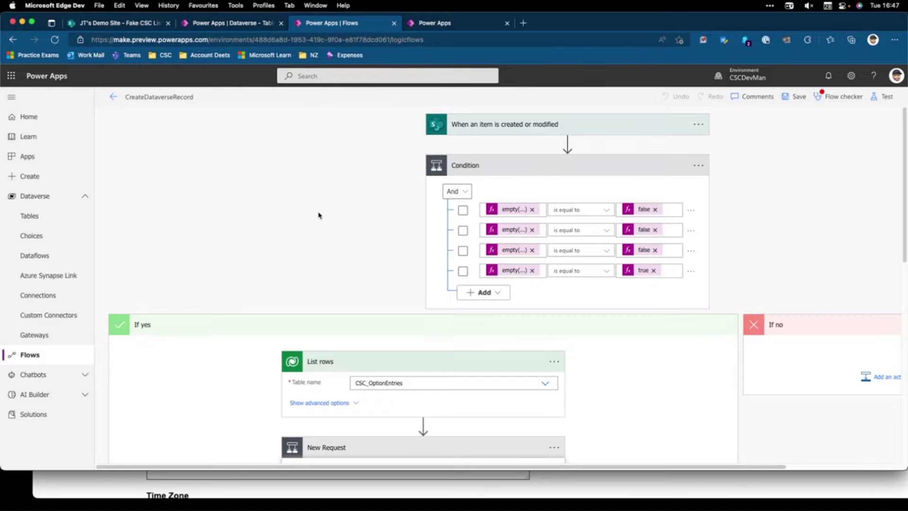
# Review the flow's condition, Add a new row and Update item 2 steps, then show the portal designer
pyautogui.scroll(-1, 320, 217)
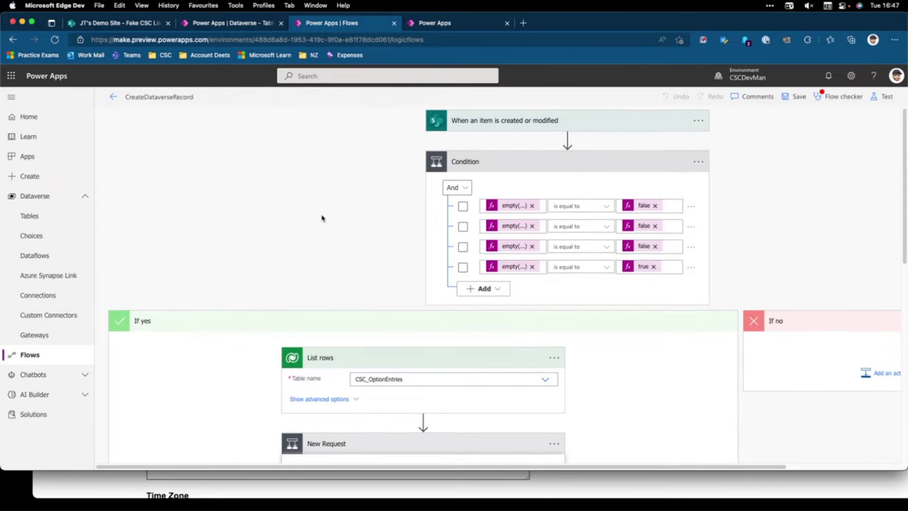
pyautogui.scroll(-3, 321, 218)
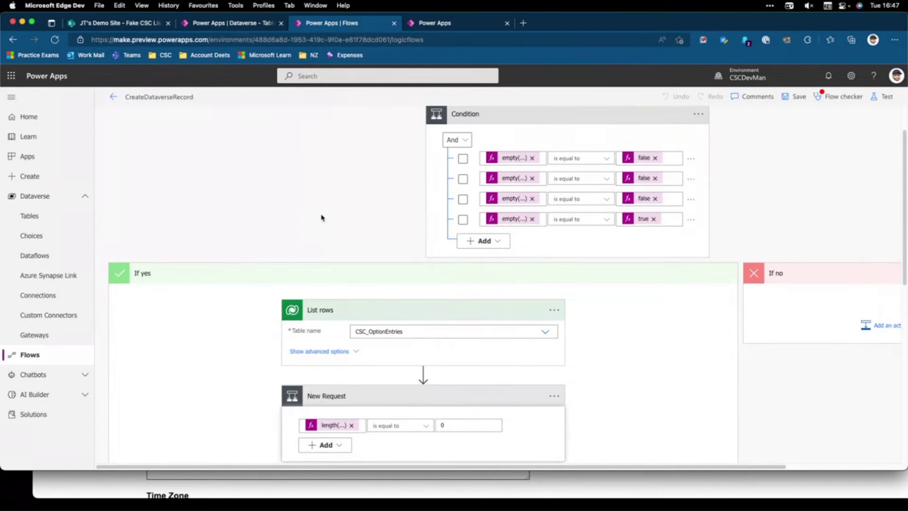
pyautogui.scroll(3, 321, 218)
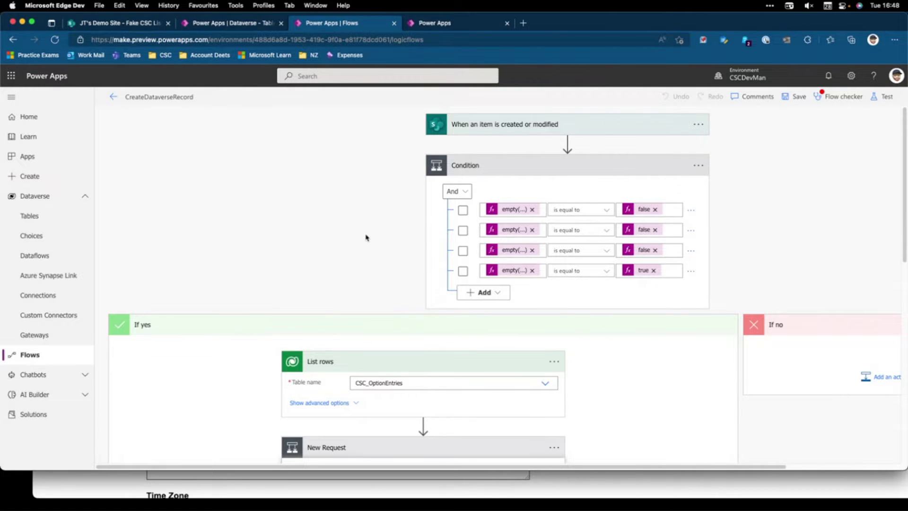
pyautogui.scroll(-3, 367, 237)
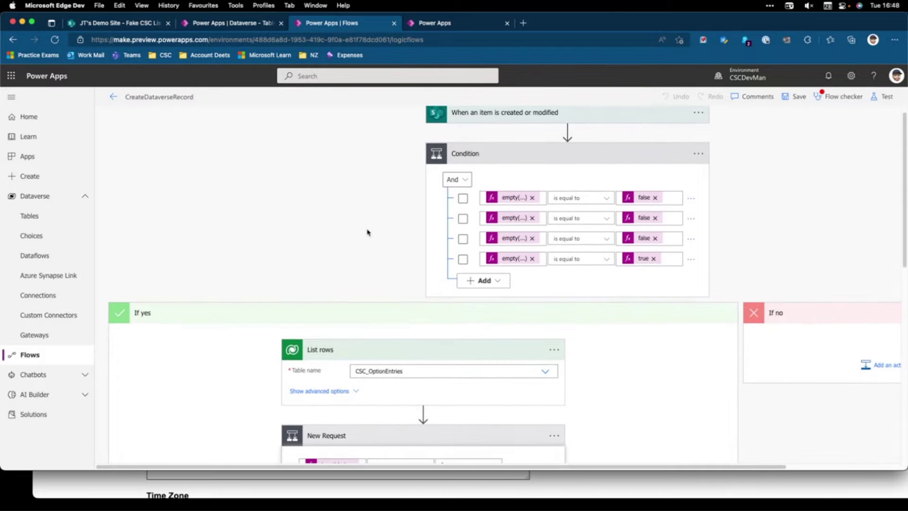
pyautogui.scroll(-2, 366, 228)
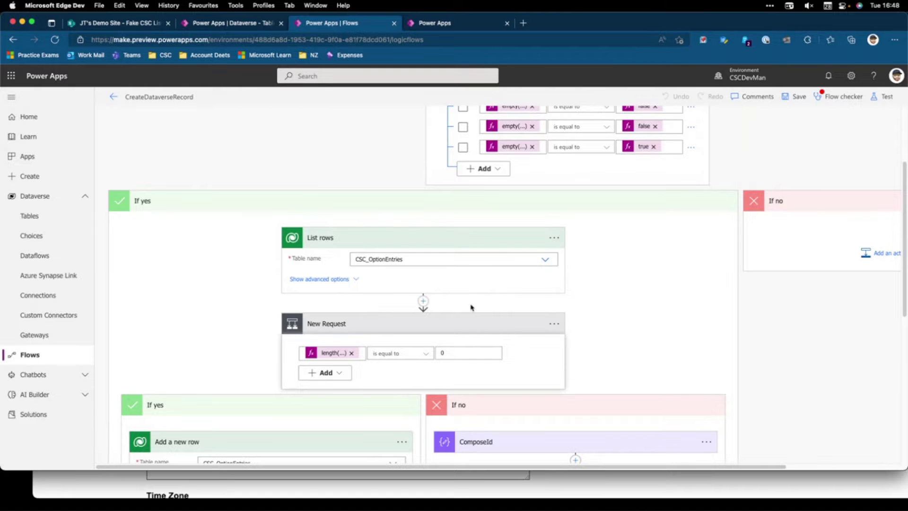
pyautogui.scroll(-4, 470, 308)
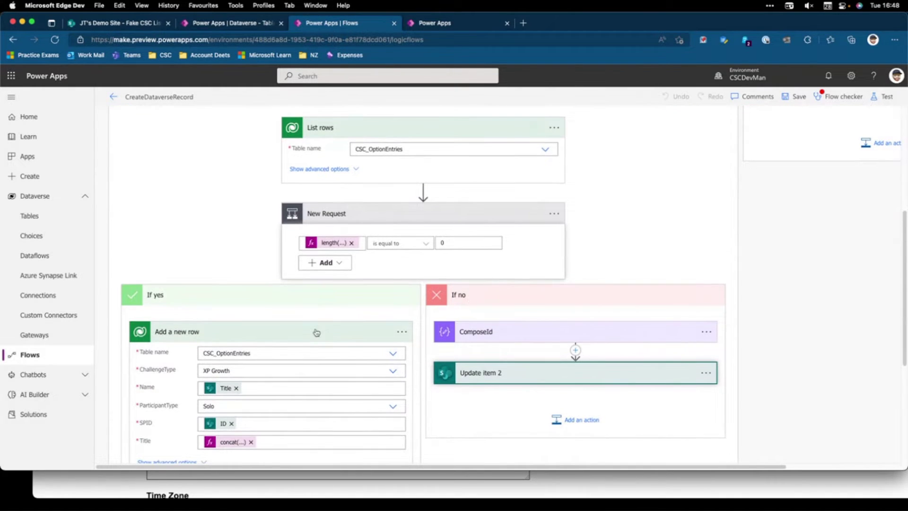
pyautogui.scroll(-1, 316, 326)
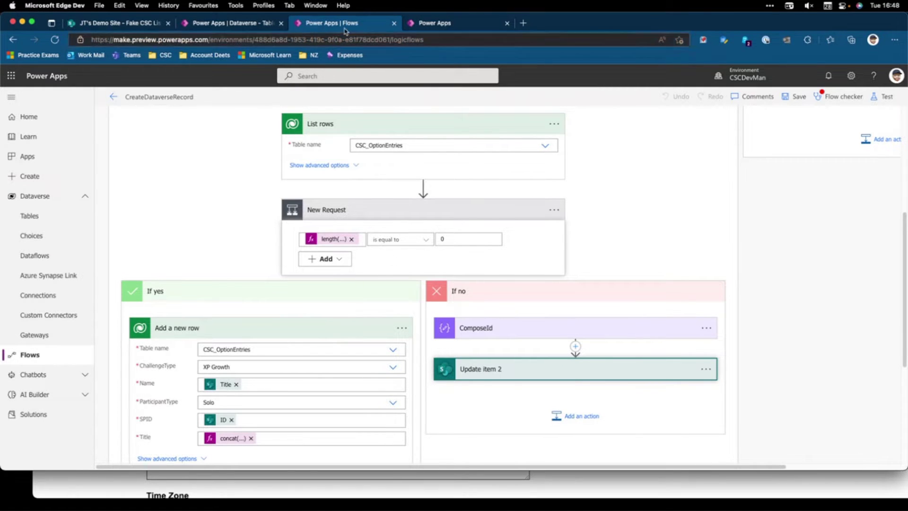
pyautogui.click(440, 25)
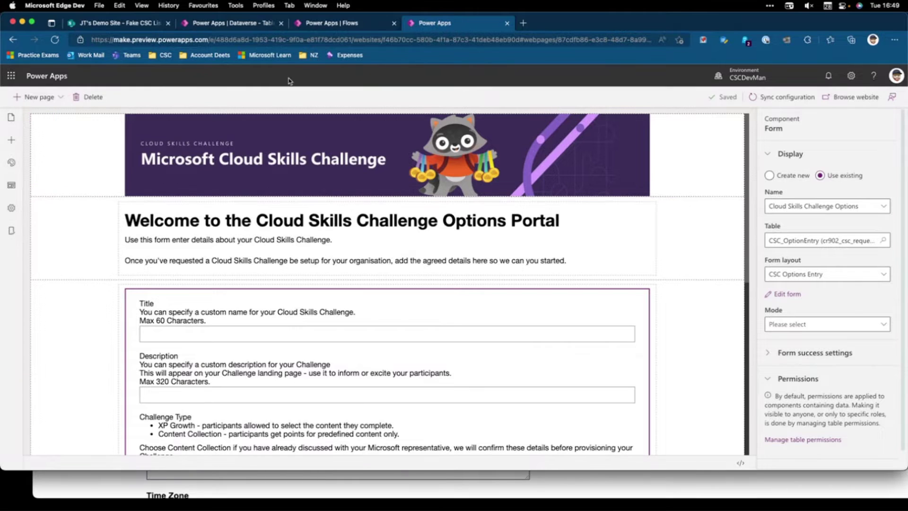
# Return to the JT's Demo Site – Fake CSC List tab with Ctrl+1
pyautogui.press('super+1')
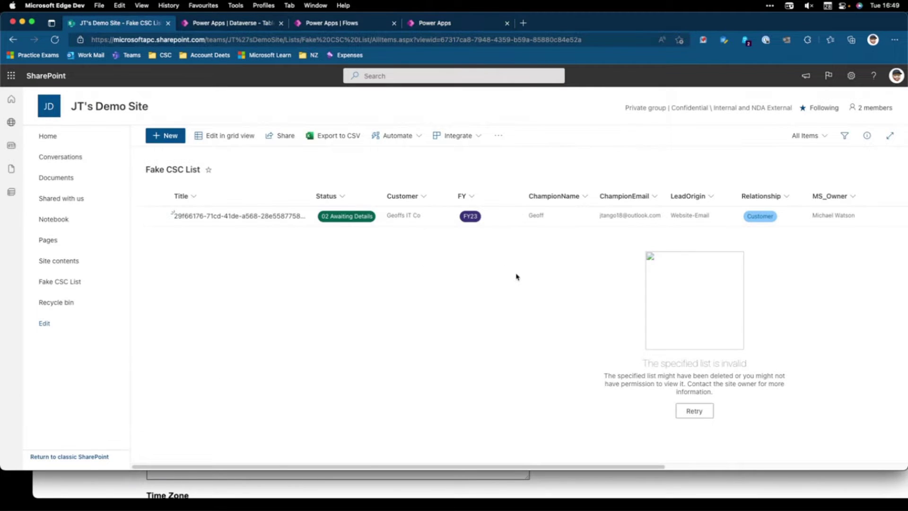
# Open the item's OptionsURL link to the Options Portal form with its pre-filled title
pyautogui.hscroll(10, 515, 277)
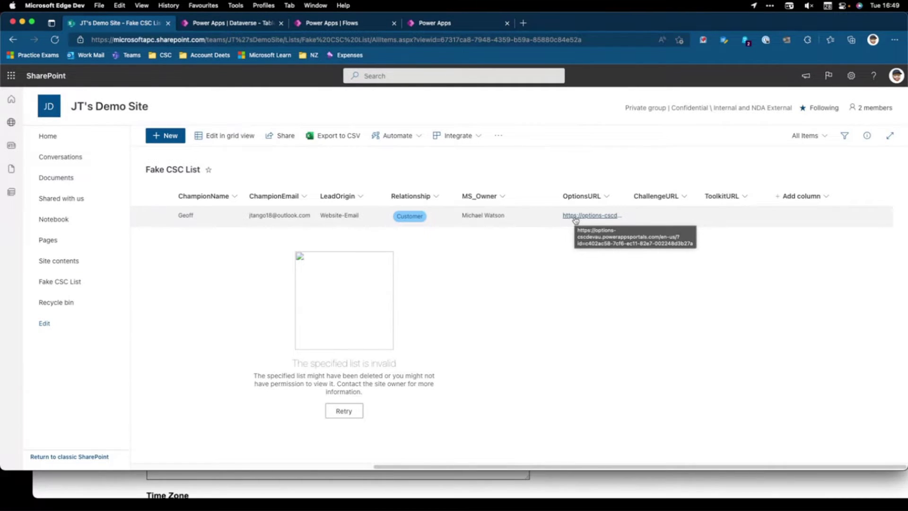
pyautogui.click(583, 216)
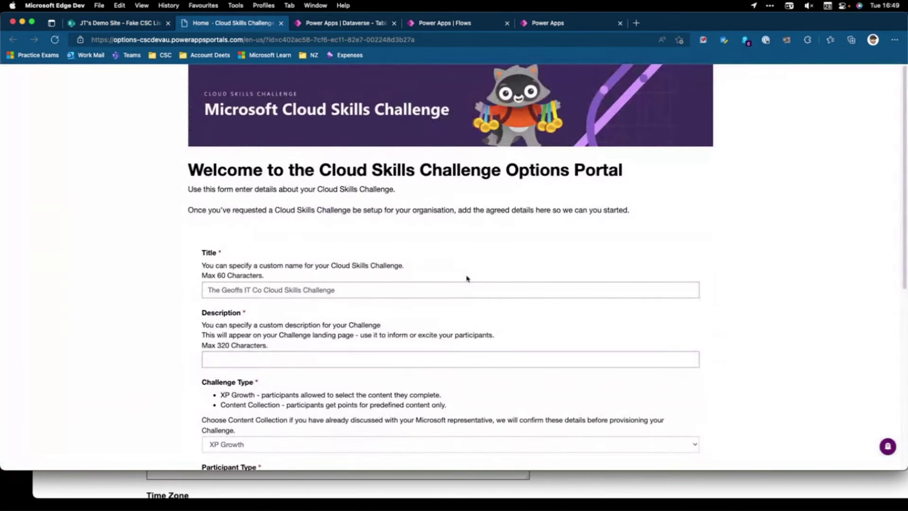
pyautogui.scroll(-5, 504, 237)
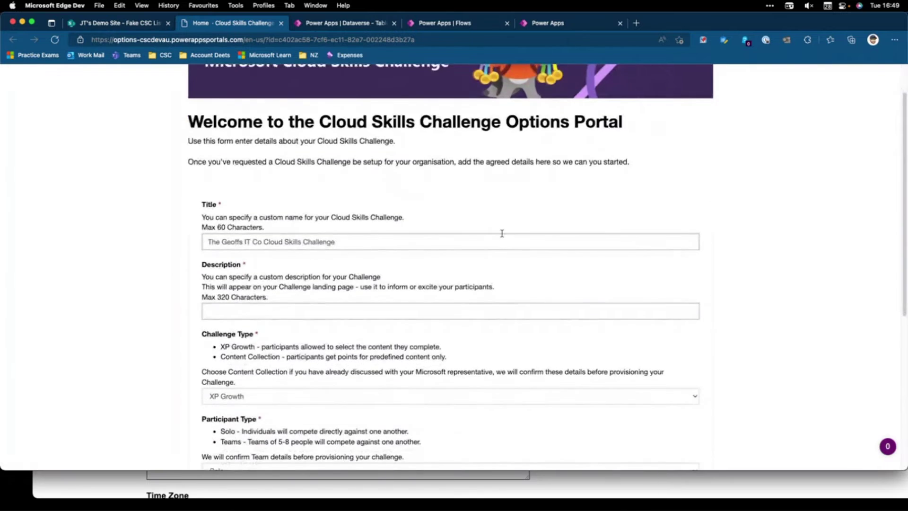
pyautogui.scroll(-4, 302, 284)
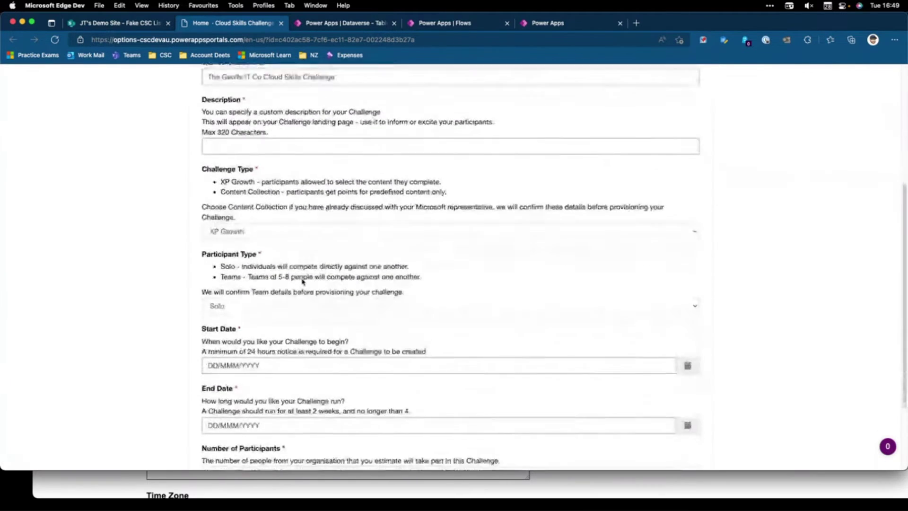
pyautogui.scroll(-4, 317, 265)
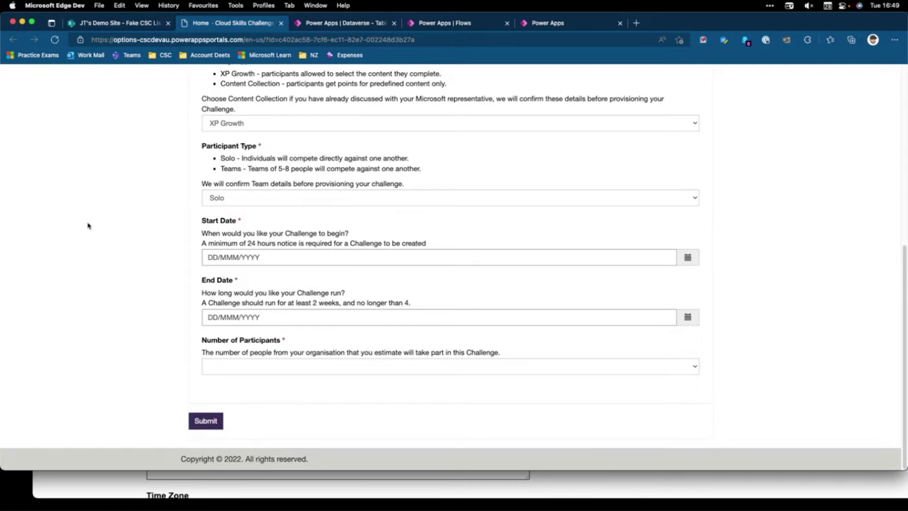
pyautogui.scroll(1, 246, 142)
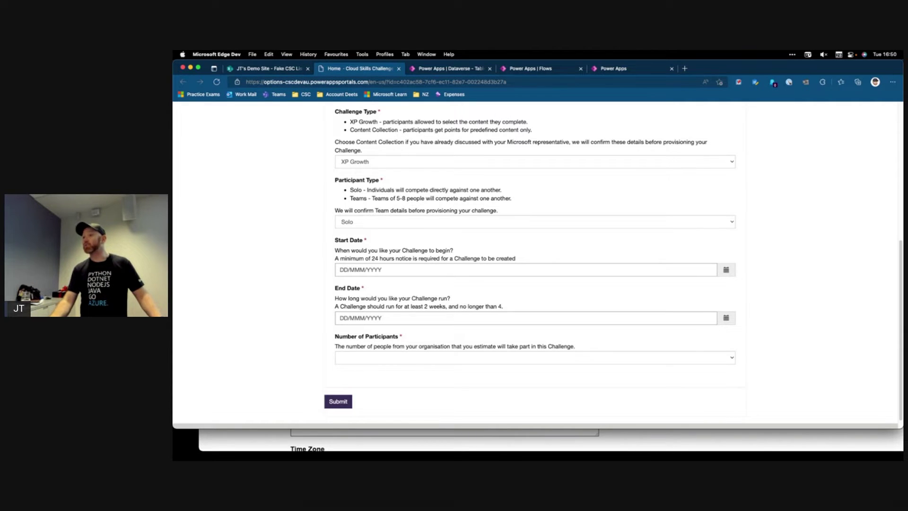
# Open the Create a challenge form in a new tab from the CSC bookmarks folder
pyautogui.click(683, 68)
pyautogui.click(303, 94)
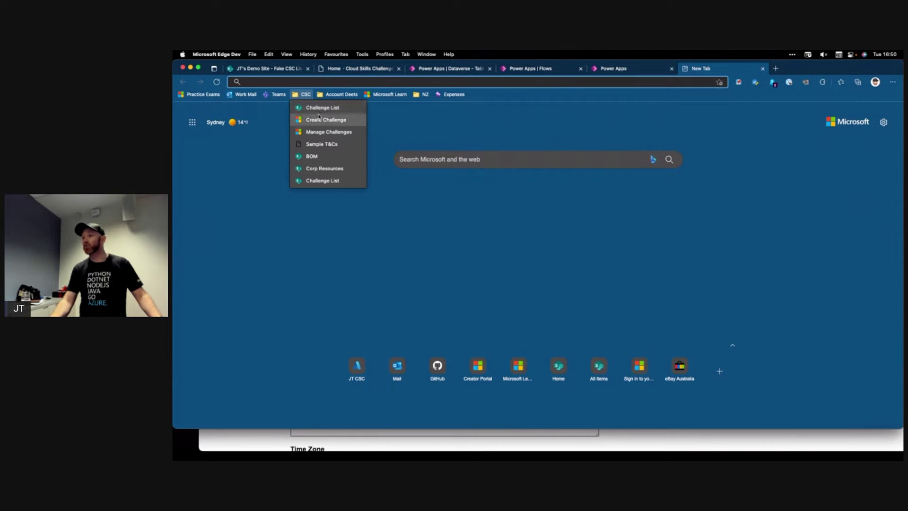
pyautogui.click(321, 112)
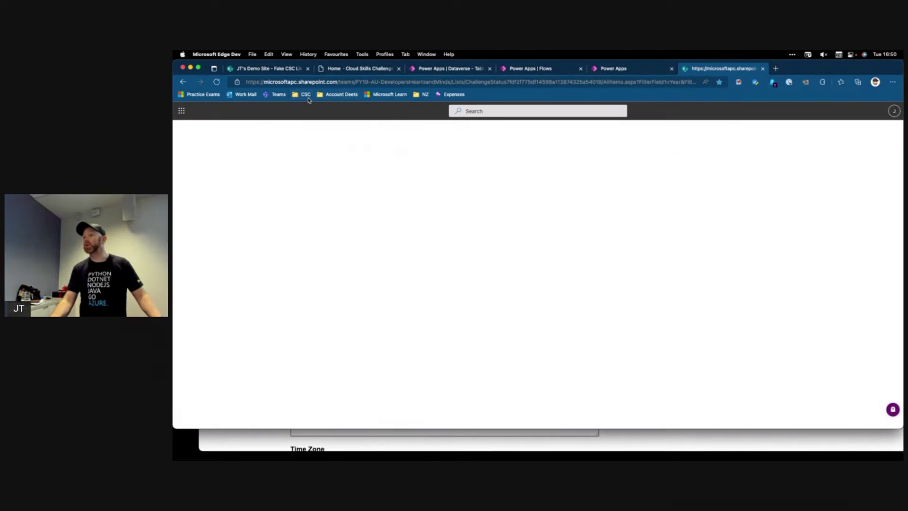
pyautogui.click(303, 94)
pyautogui.click(313, 121)
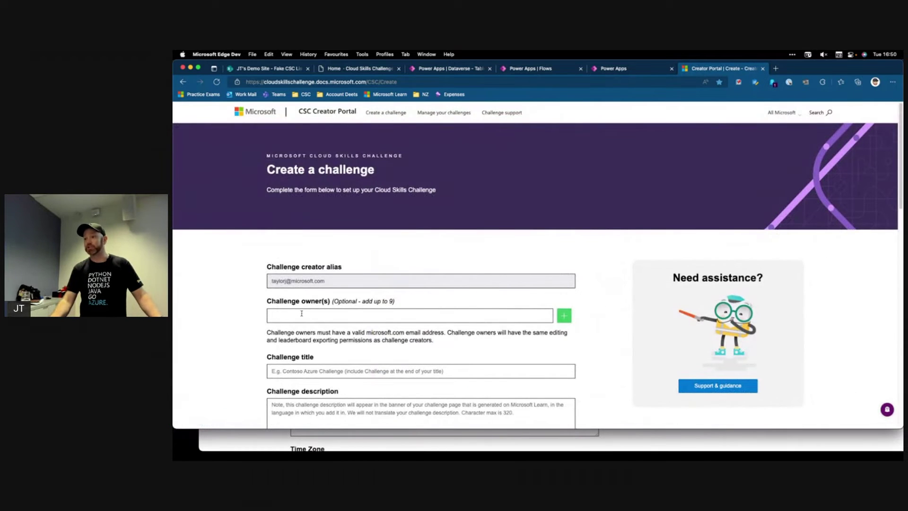
# Enter the co-owner's microsoft.com e-mail as Challenge owner, adding the missing dot before 'com'
pyautogui.click(303, 314)
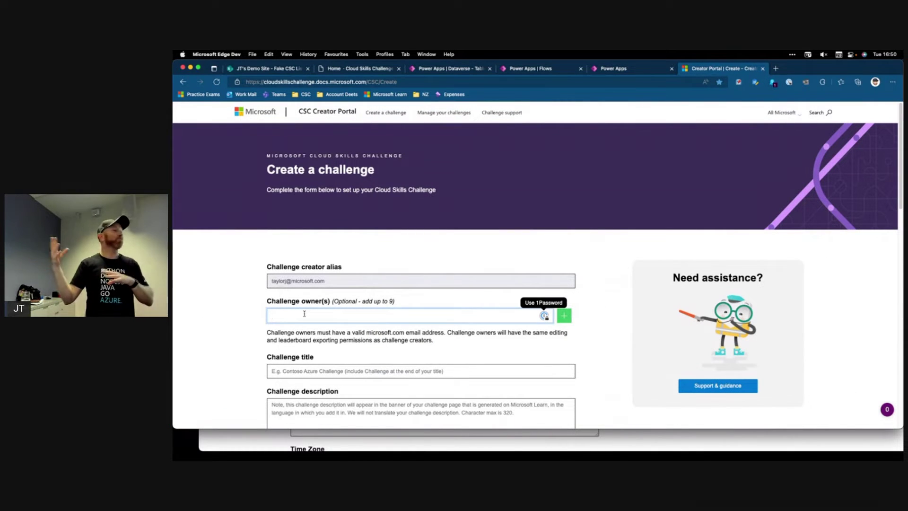
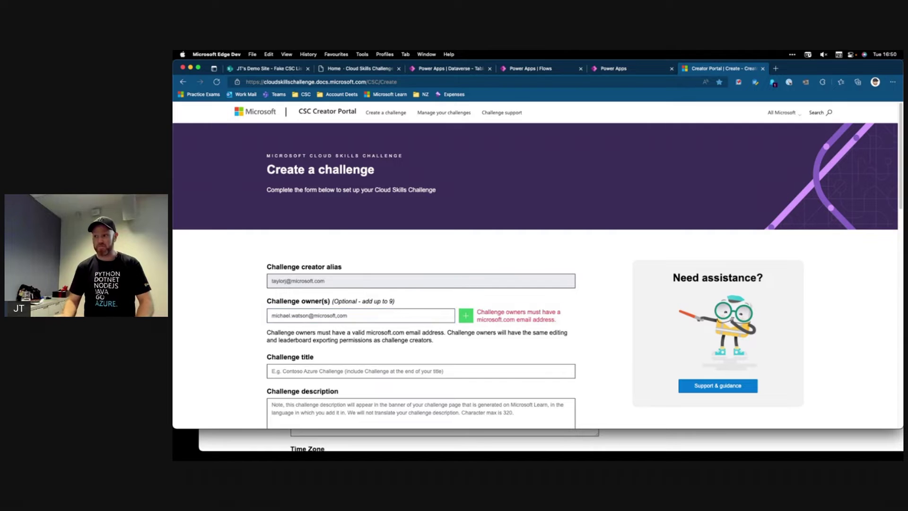
pyautogui.click(393, 315)
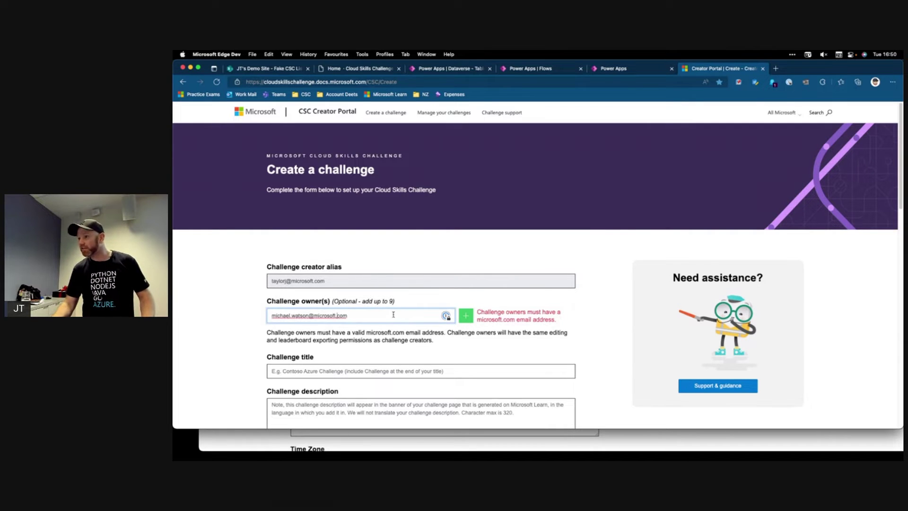
pyautogui.click(335, 316)
pyautogui.write('.')
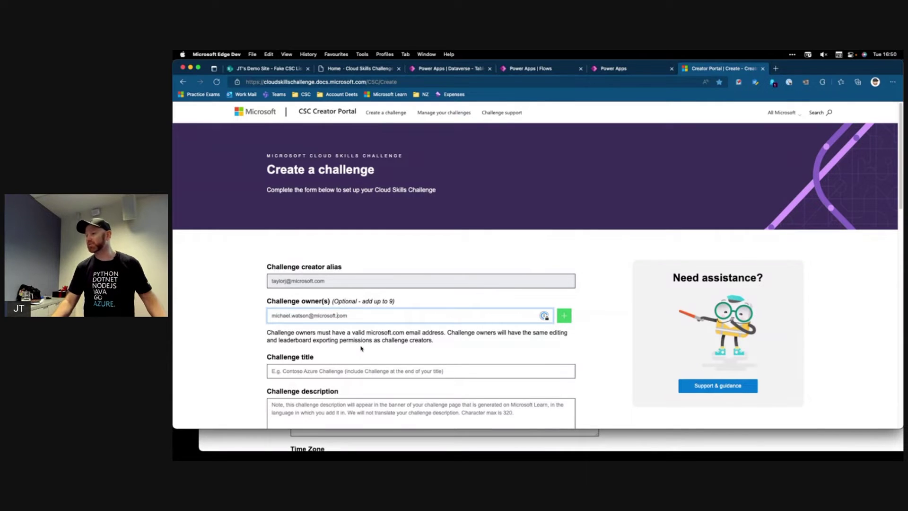
pyautogui.scroll(-1, 345, 356)
pyautogui.click(327, 373)
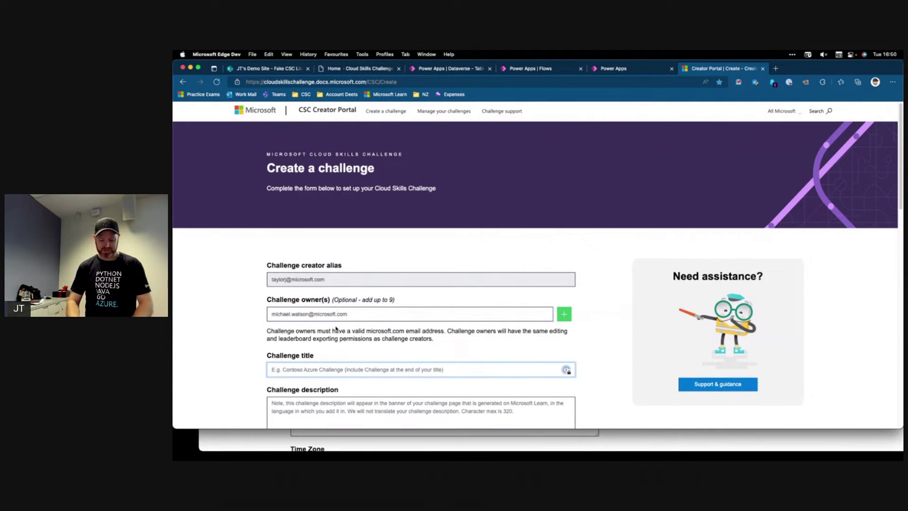
# Title the challenge 'Geoffs Awesome CSC' with description 'Something interstesting here'
pyautogui.write('Geoffs Awe')
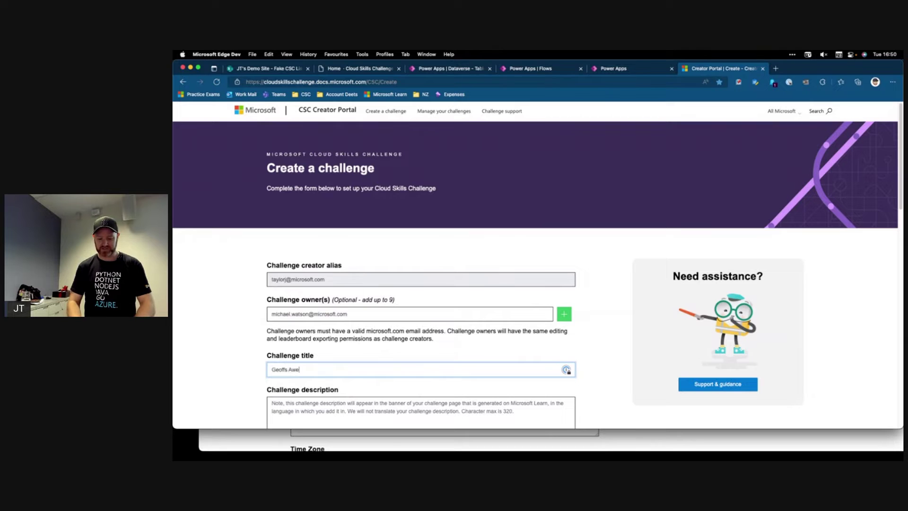
pyautogui.write('some CSC')
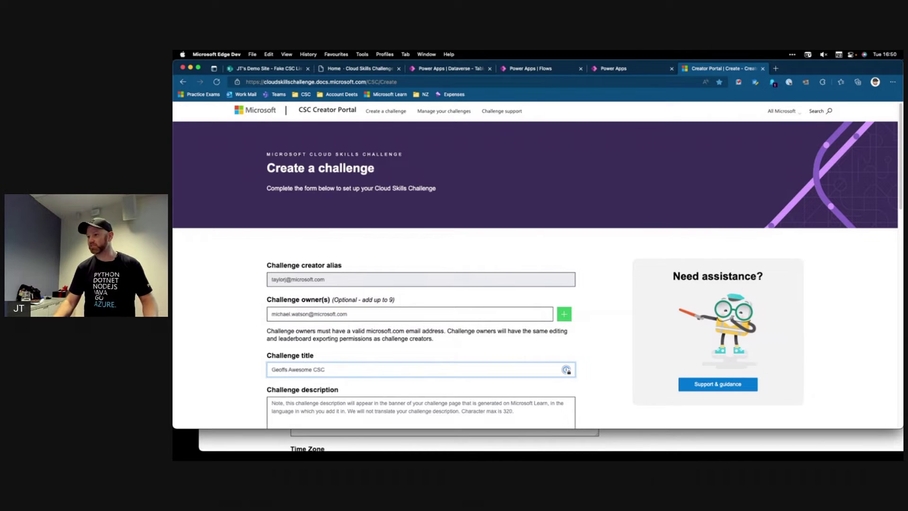
pyautogui.scroll(-2, 337, 308)
pyautogui.click(287, 382)
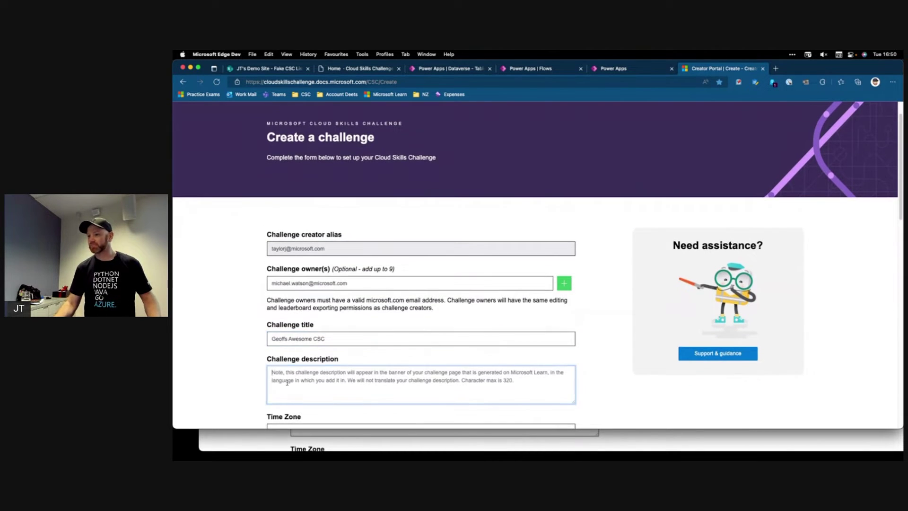
pyautogui.write('Something int')
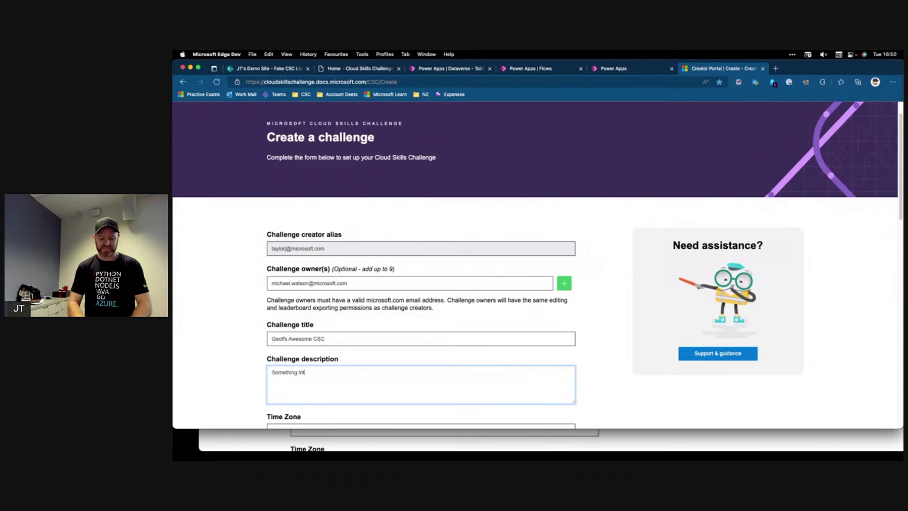
pyautogui.write('erstesting here')
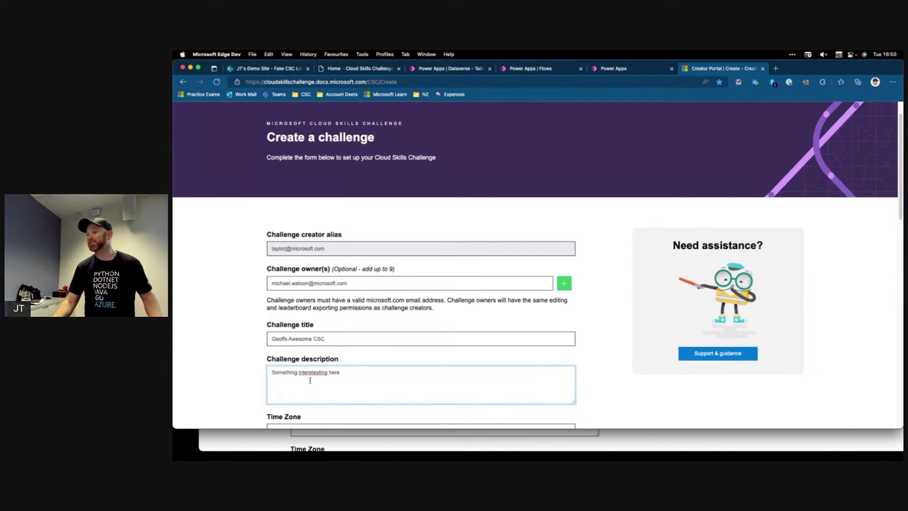
# Set the challenge dates from 4 July 2022 to 8 July 2022
pyautogui.scroll(-5, 318, 297)
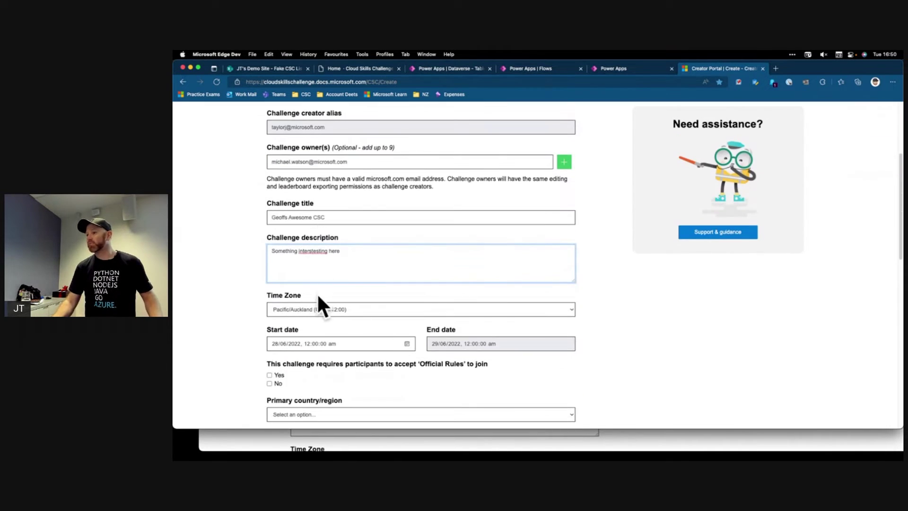
pyautogui.scroll(-1, 374, 337)
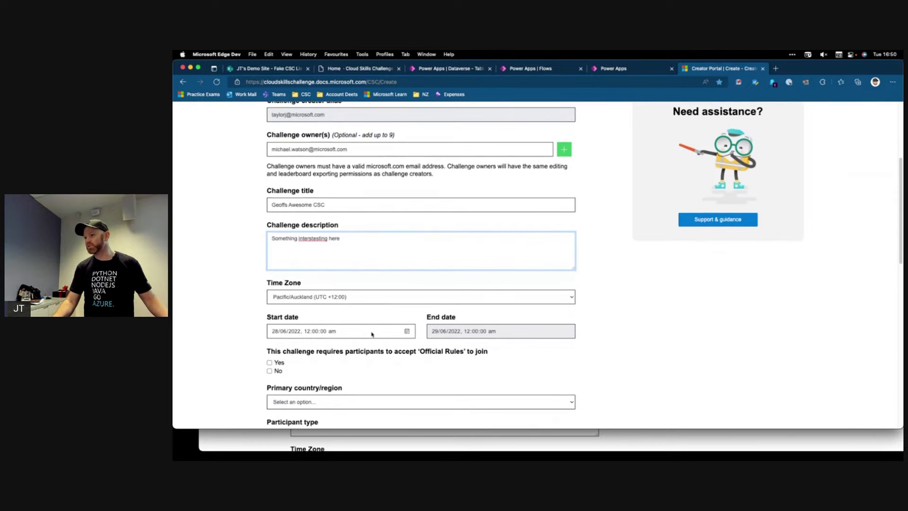
pyautogui.click(409, 332)
pyautogui.click(408, 332)
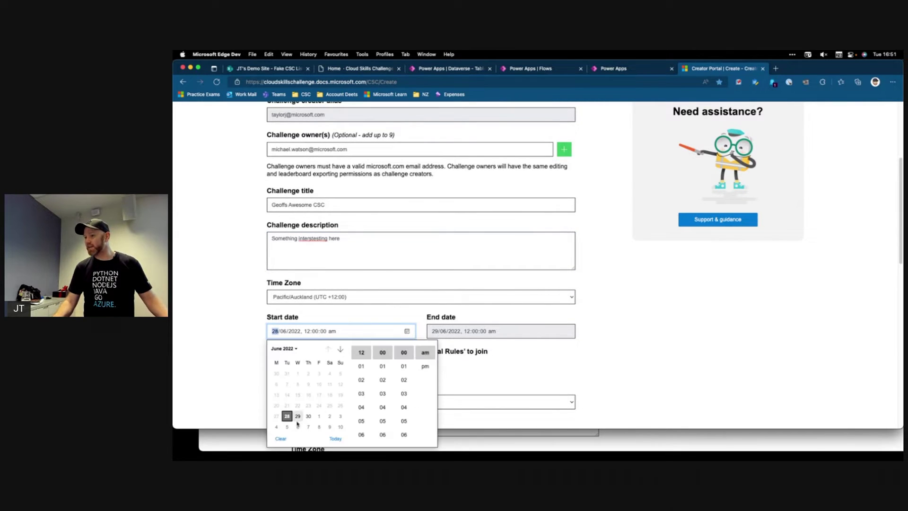
pyautogui.click(277, 431)
pyautogui.click(484, 331)
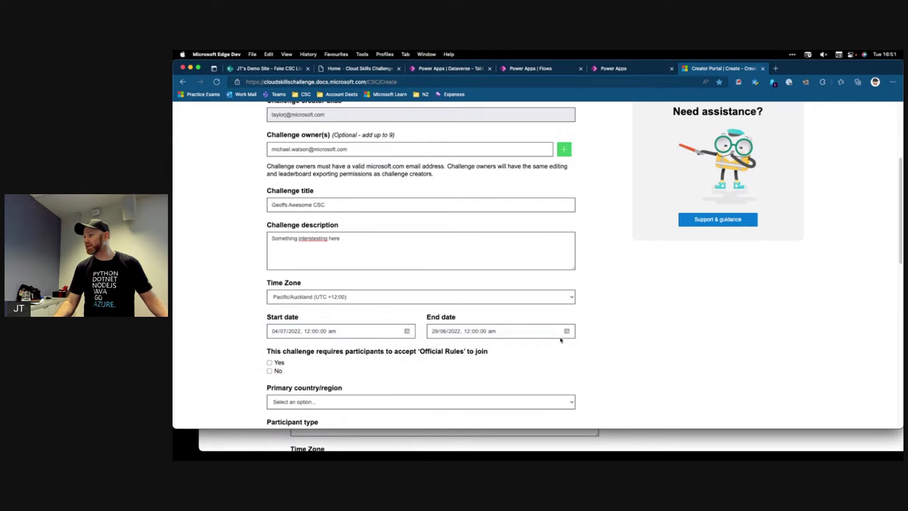
pyautogui.click(566, 332)
pyautogui.click(566, 333)
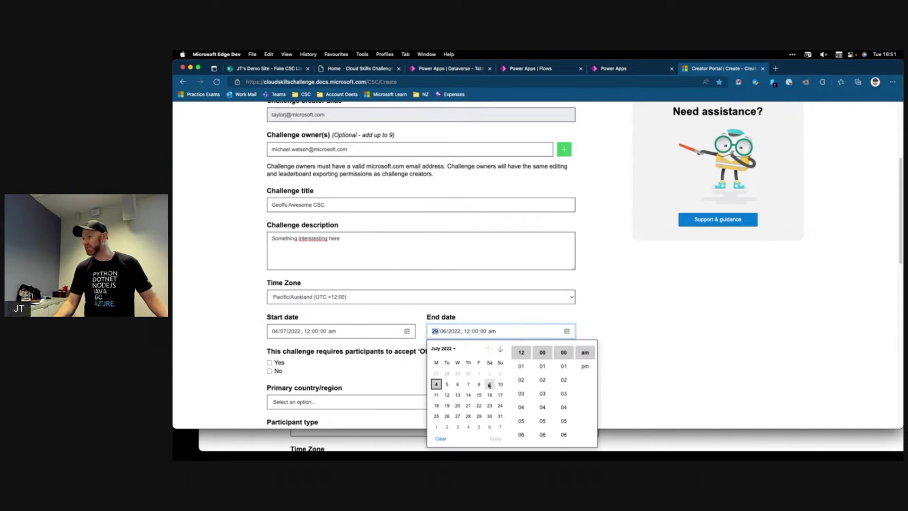
pyautogui.click(479, 384)
pyautogui.click(648, 308)
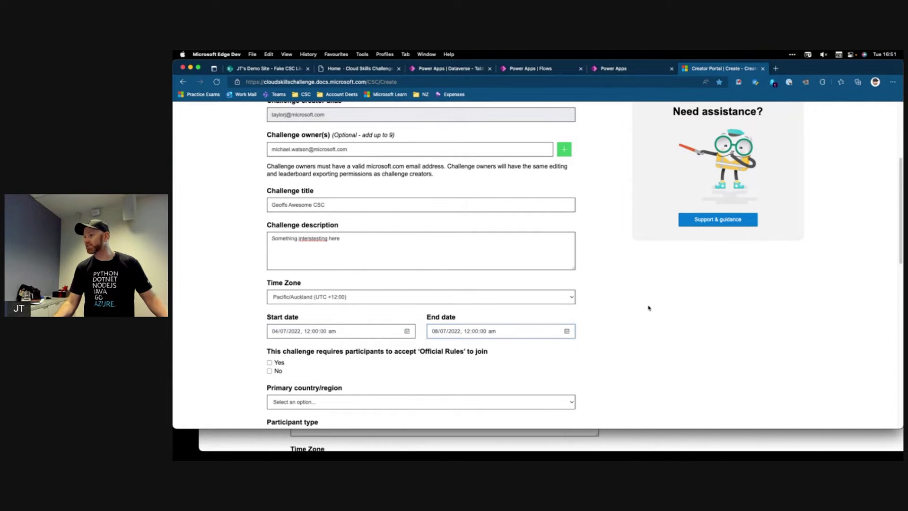
# Answer No to Official Rules and choose New Zealand as the primary country
pyautogui.scroll(-1, 349, 355)
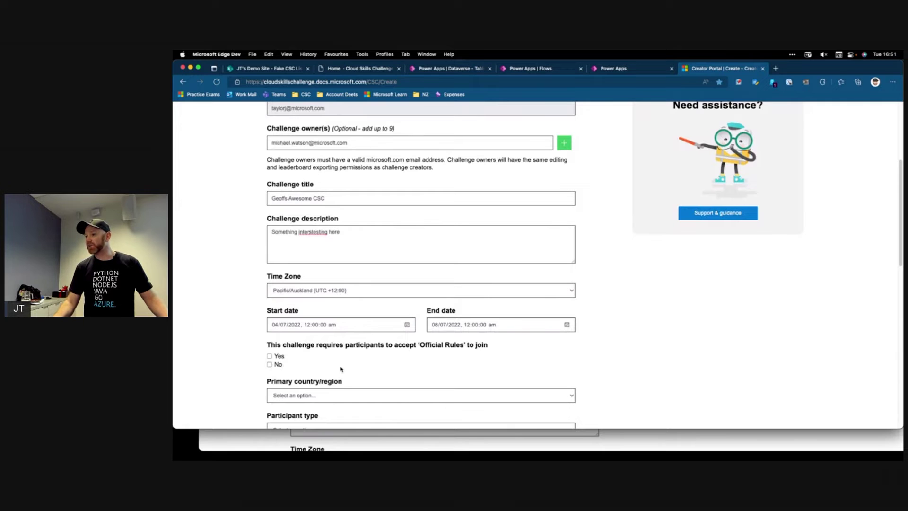
pyautogui.click(270, 364)
pyautogui.scroll(-1, 303, 373)
pyautogui.click(332, 394)
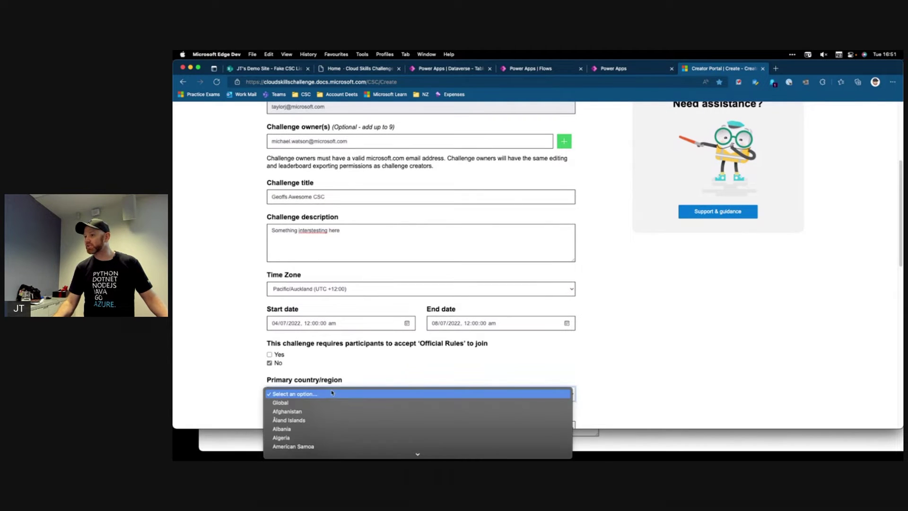
pyautogui.scroll(-4, 340, 402)
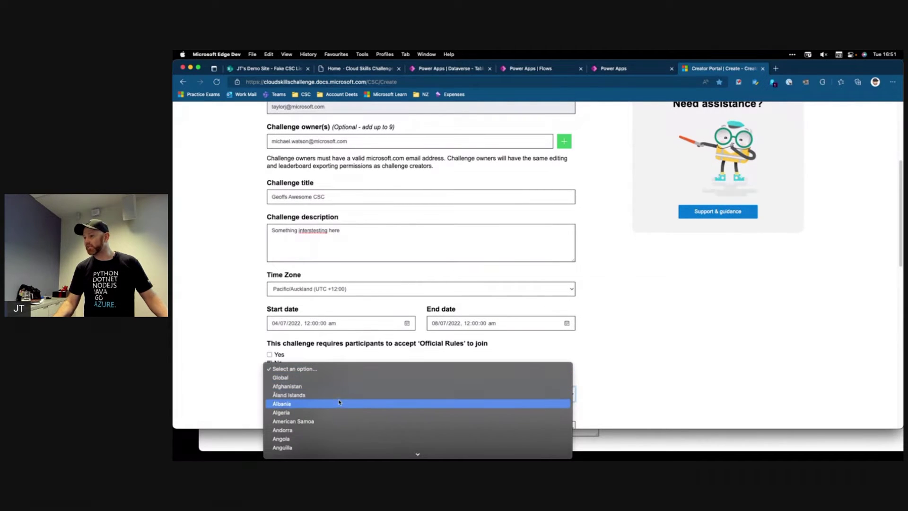
pyautogui.scroll(-15, 339, 402)
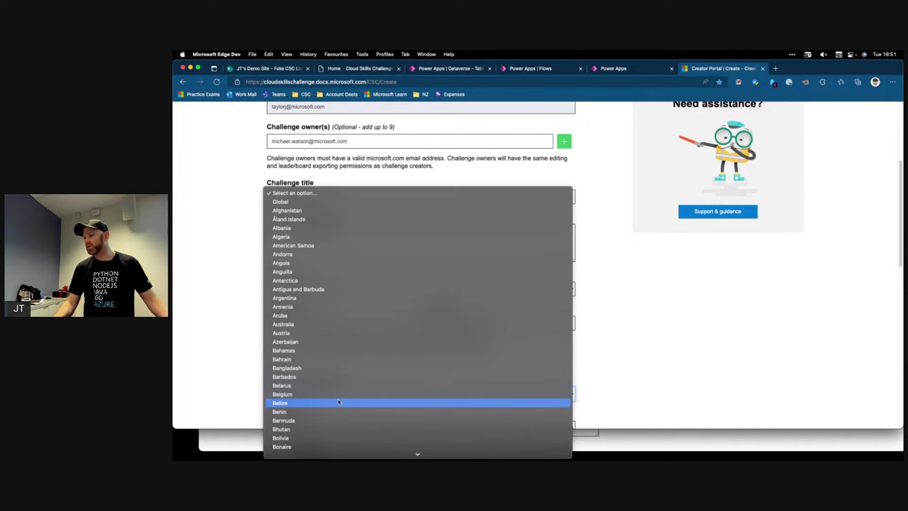
pyautogui.scroll(-20, 338, 401)
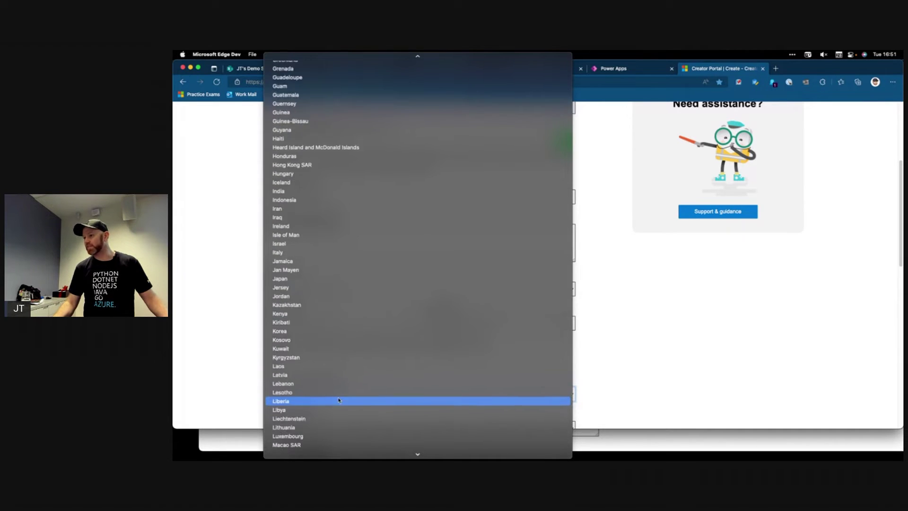
pyautogui.scroll(-5, 339, 399)
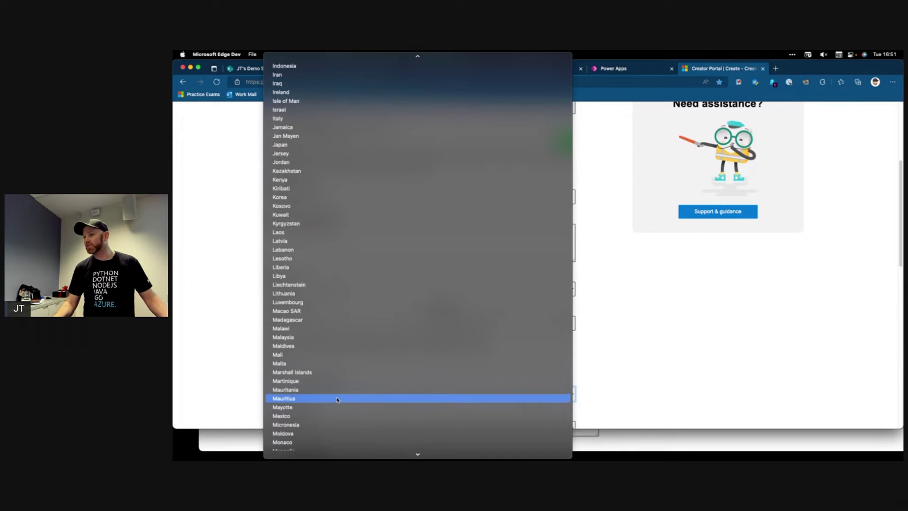
pyautogui.scroll(-11, 337, 400)
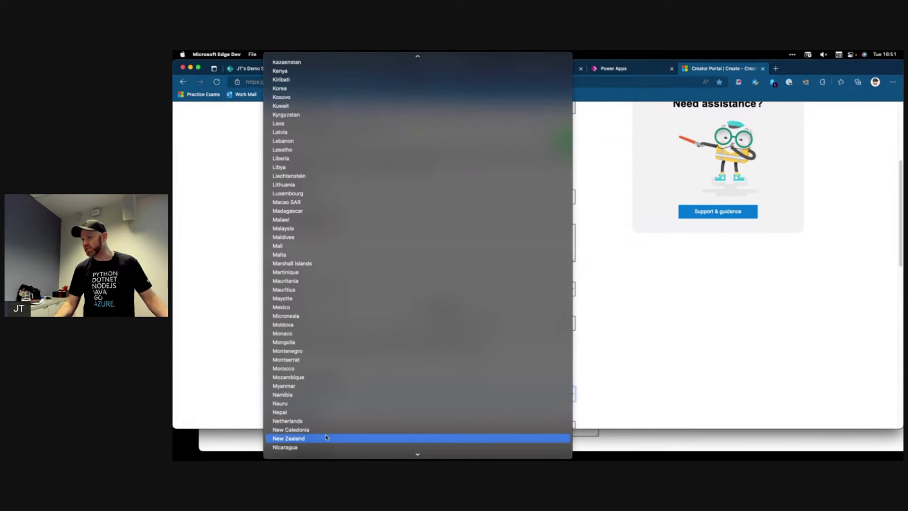
pyautogui.click(325, 437)
# Set the participant type to Microsoft Internal
pyautogui.scroll(-1, 223, 353)
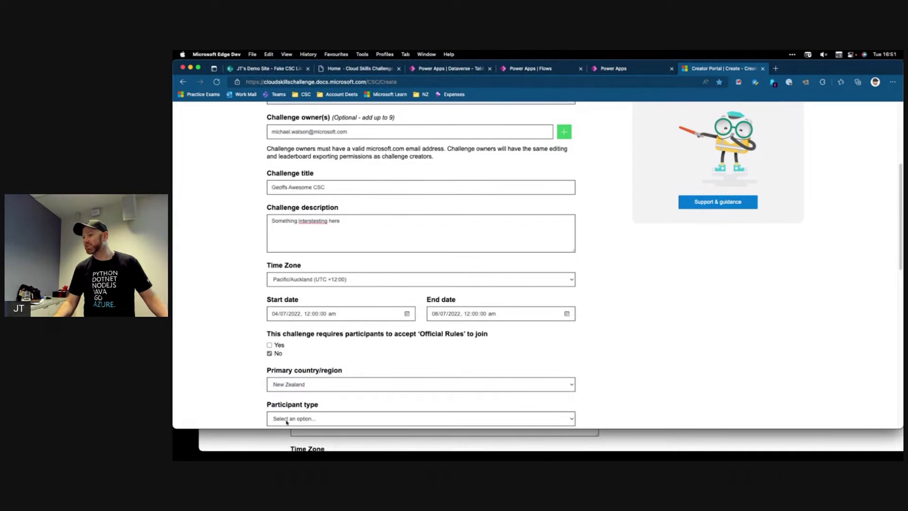
pyautogui.click(292, 419)
pyautogui.scroll(-2, 288, 427)
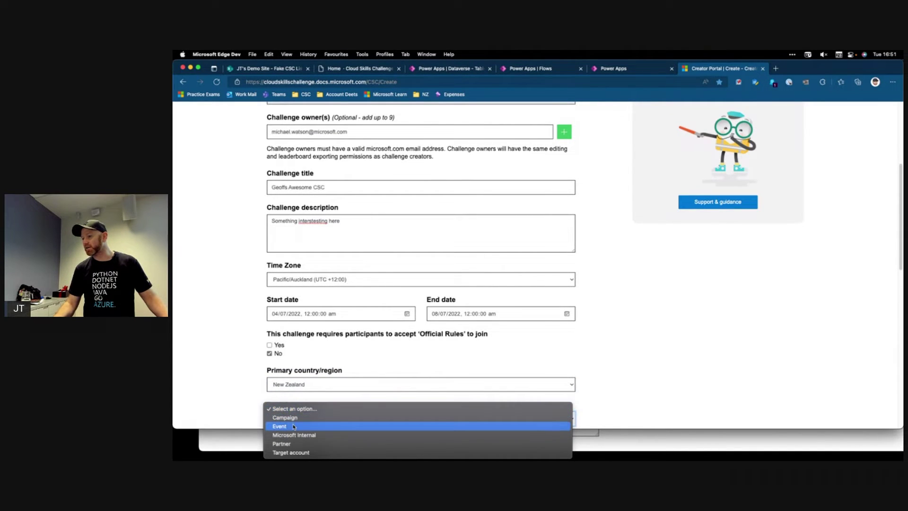
pyautogui.click(293, 427)
pyautogui.scroll(-3, 228, 367)
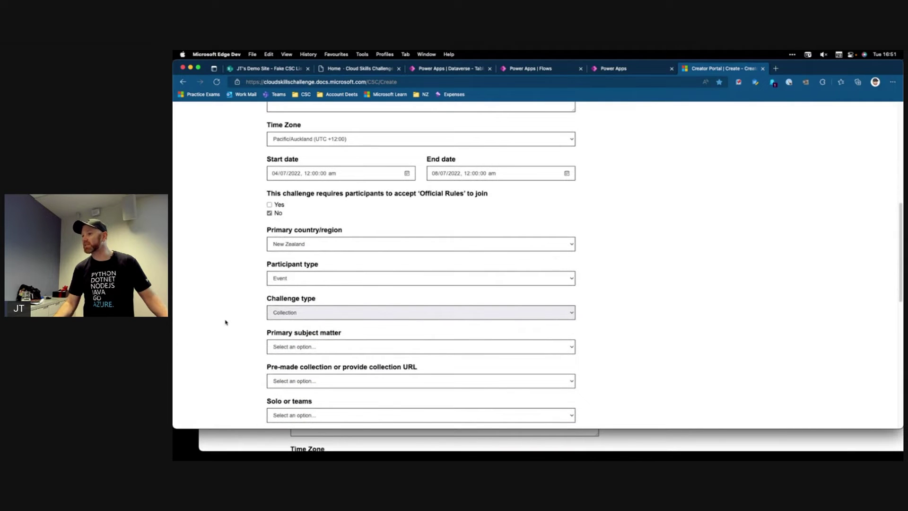
pyautogui.click(307, 282)
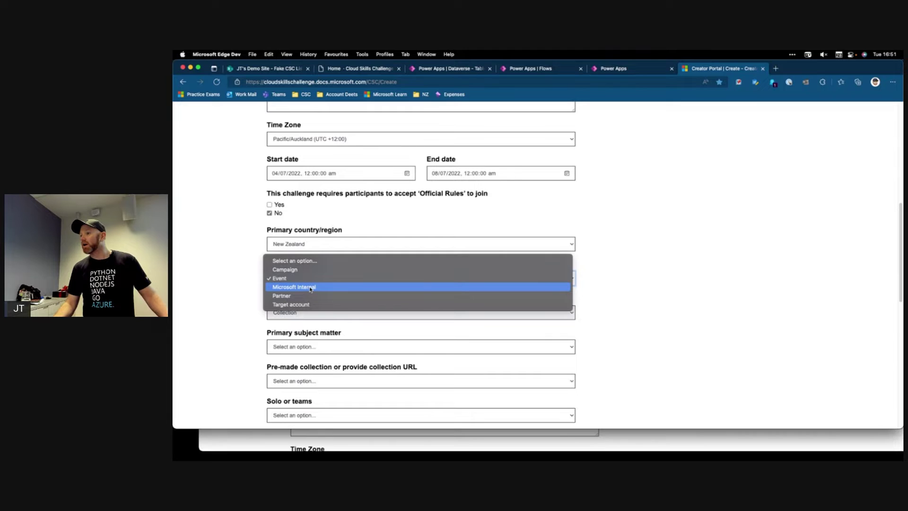
pyautogui.click(311, 287)
# Choose XP growth, Solo, newsletter opt-in Yes, and mark it as a test challenge
pyautogui.click(300, 313)
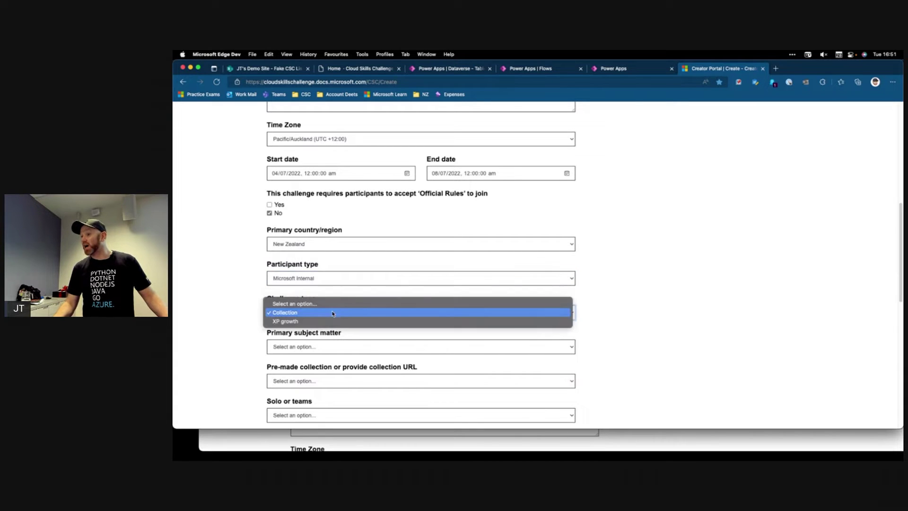
pyautogui.click(335, 320)
pyautogui.scroll(-1, 222, 328)
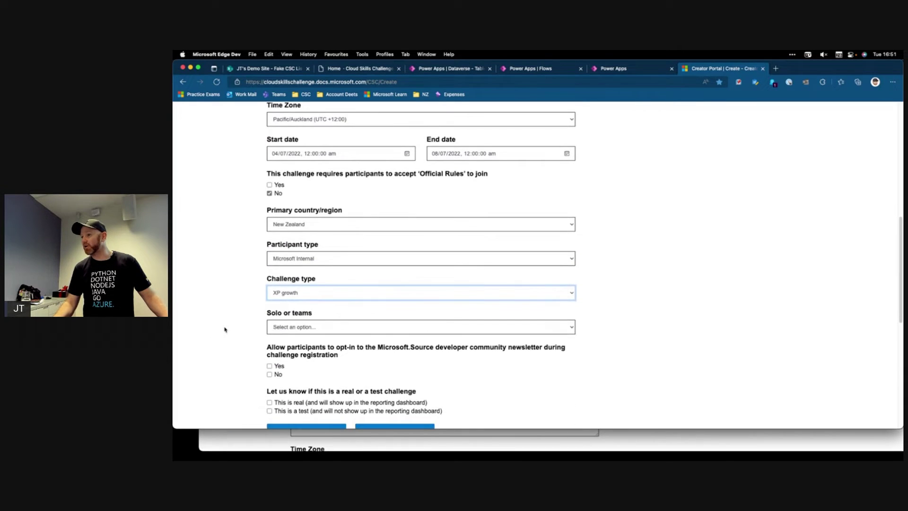
pyautogui.click(297, 329)
pyautogui.click(296, 338)
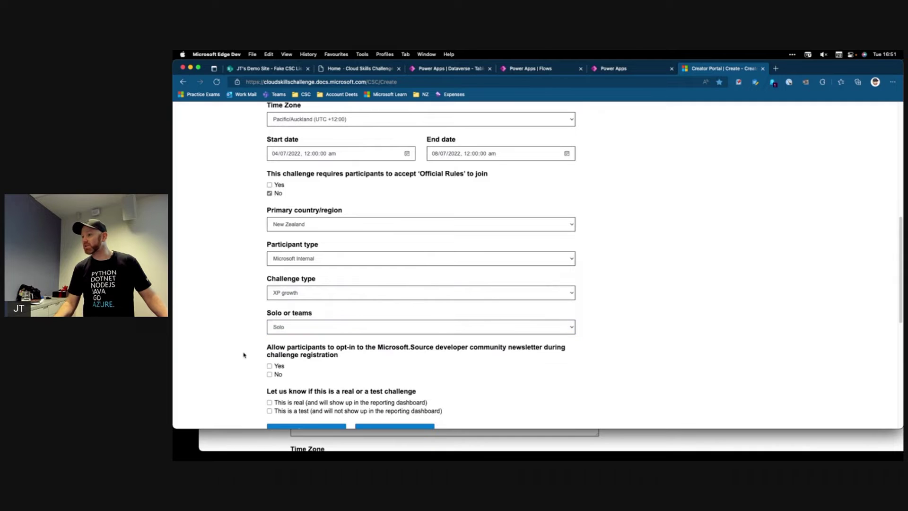
pyautogui.scroll(-1, 244, 356)
pyautogui.click(267, 360)
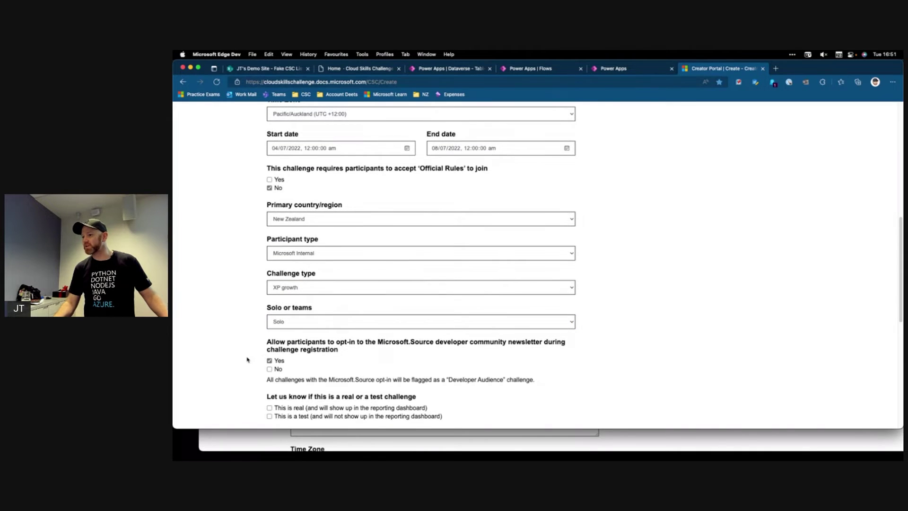
pyautogui.scroll(-3, 248, 359)
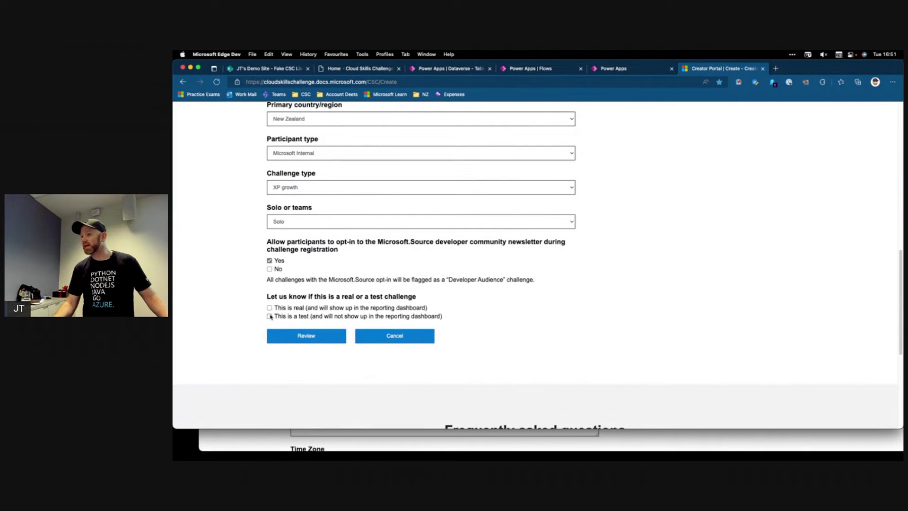
pyautogui.click(270, 316)
# Review and create the Geoffs Awesome CSC test challenge, then minimise its details window
pyautogui.click(297, 339)
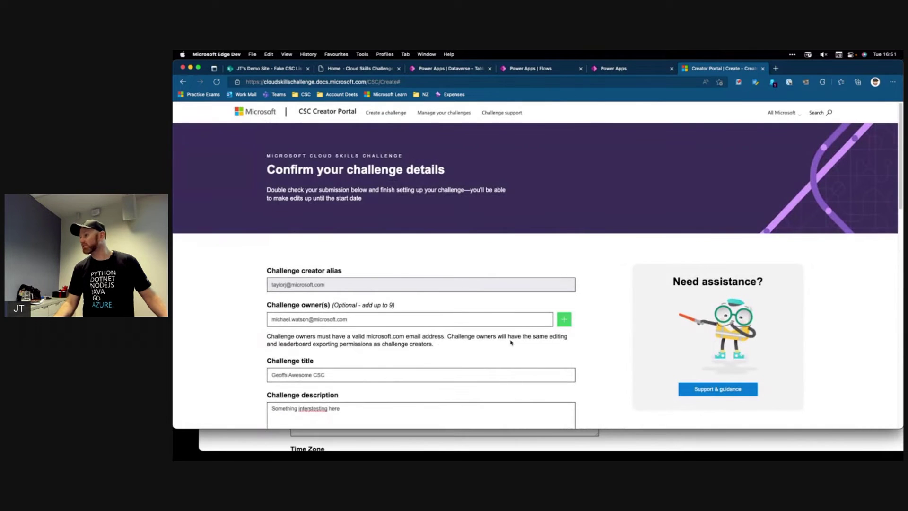
pyautogui.scroll(-15, 510, 342)
pyautogui.click(322, 139)
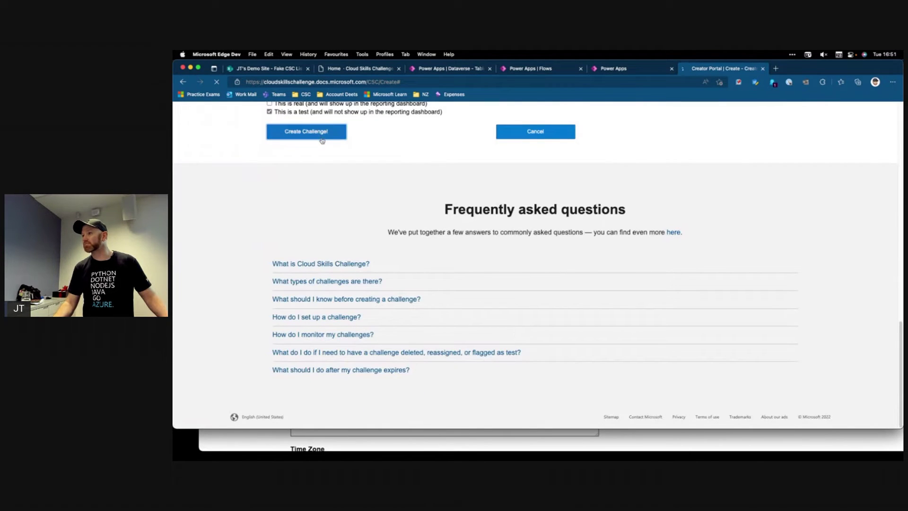
pyautogui.scroll(-15, 478, 286)
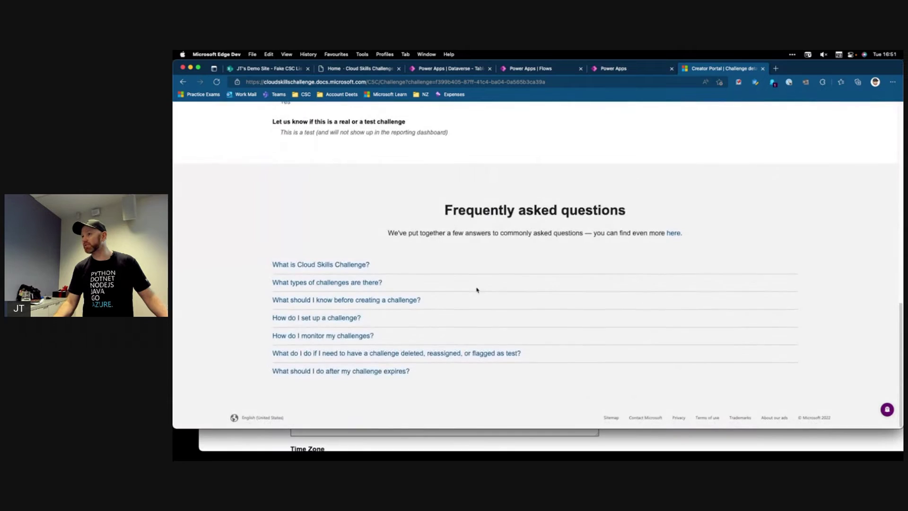
pyautogui.scroll(15, 476, 290)
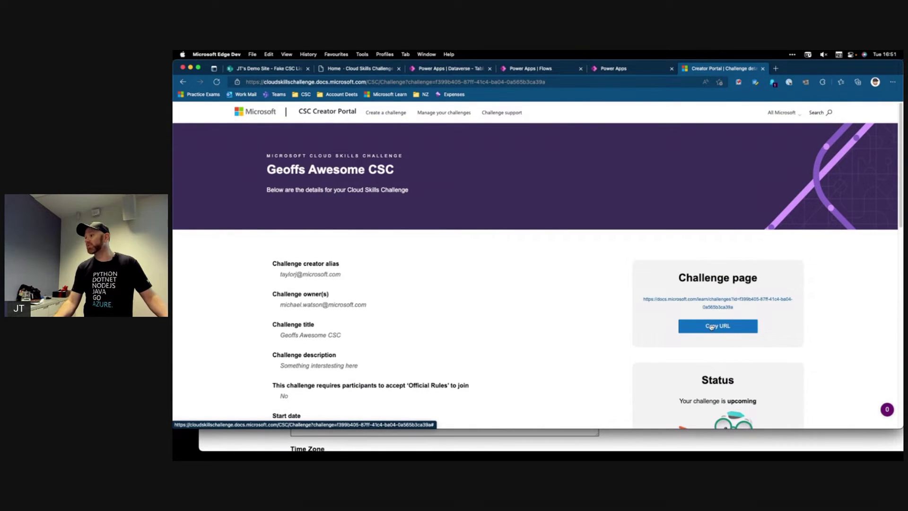
pyautogui.click(191, 68)
pyautogui.moveTo(374, 74); pyautogui.dragTo(360, 74)
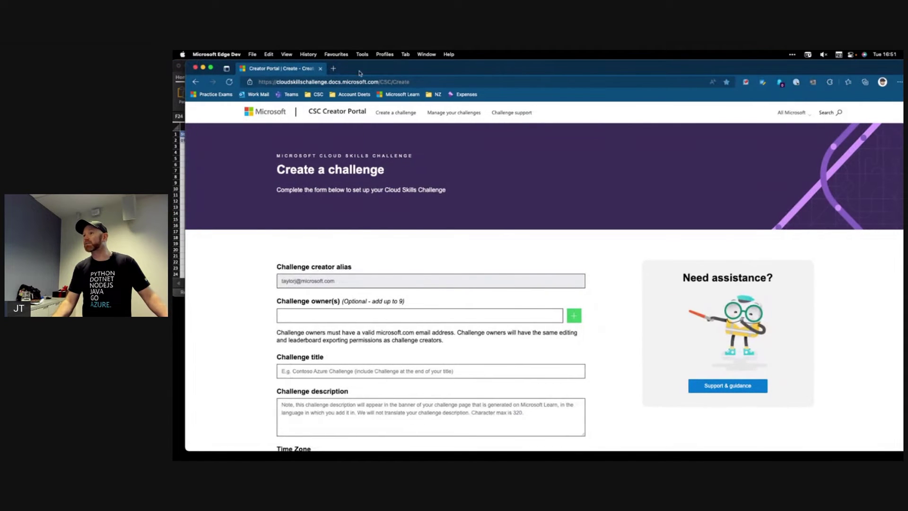
# Close the leftover creator window and MySpreadsheet without saving, then switch to the SharePoint desktop
pyautogui.click(320, 68)
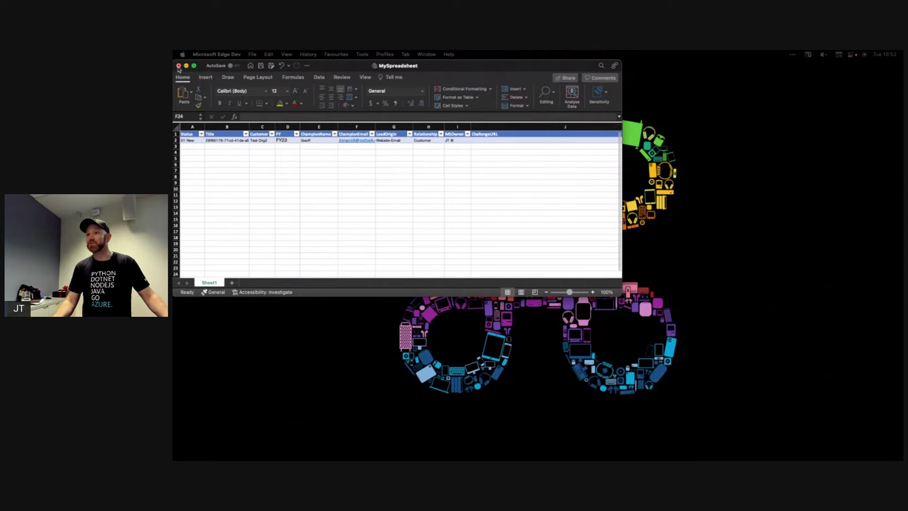
pyautogui.click(178, 69)
pyautogui.click(402, 208)
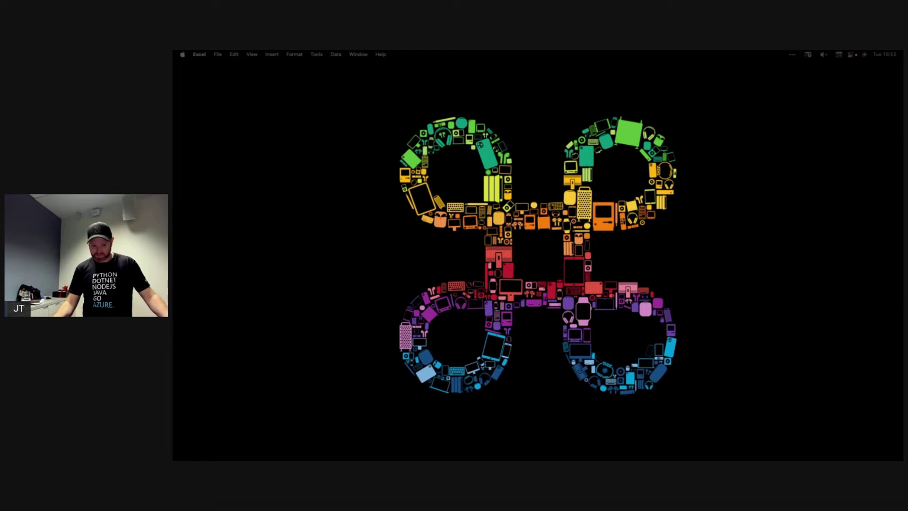
pyautogui.hotkey('ctrl', 'Right')
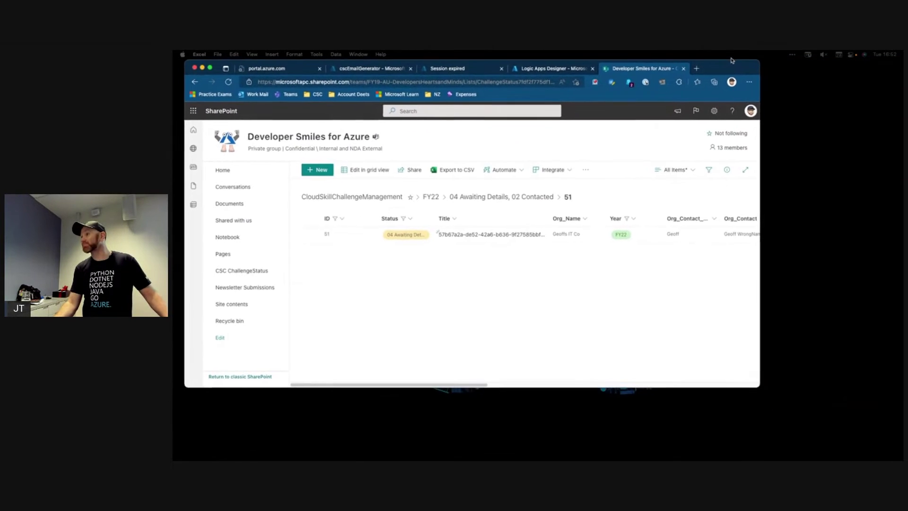
# Paste the challenge URL into item 51's ChallengeURL and set Status to 05 Challenge Setup
pyautogui.doubleClick(720, 72)
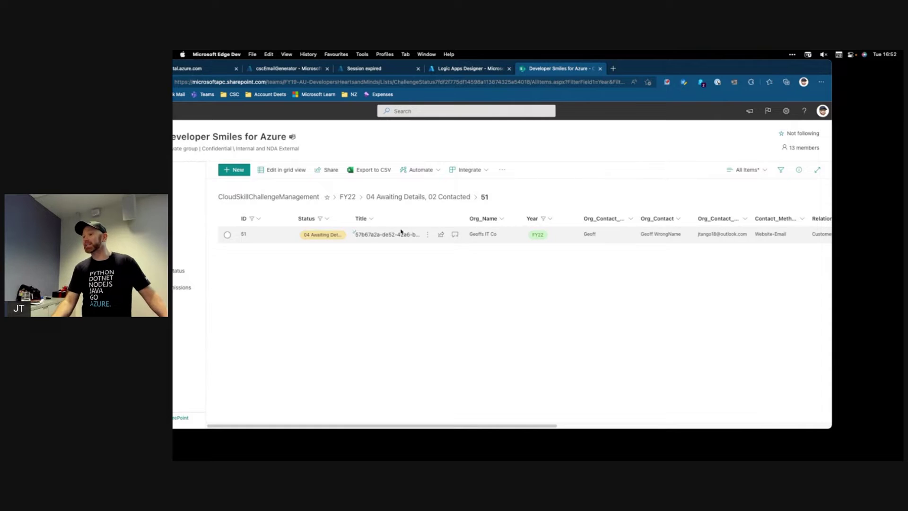
pyautogui.click(370, 235)
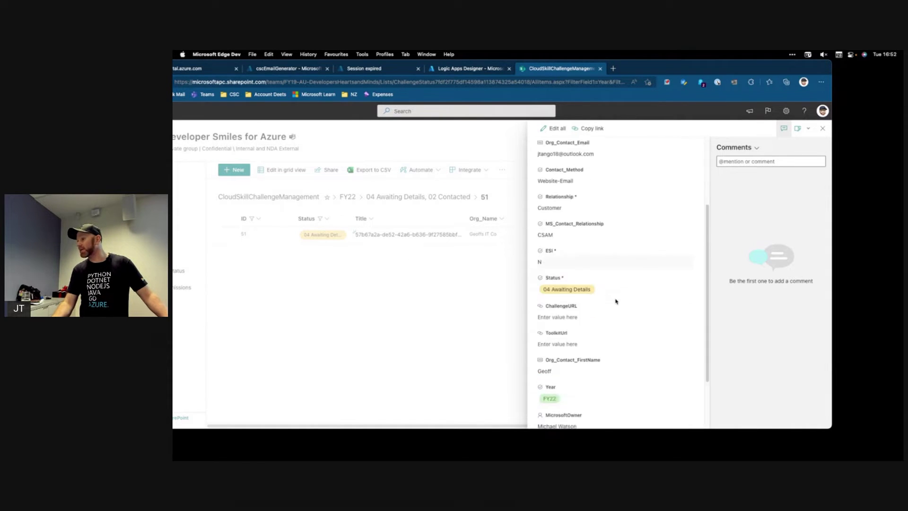
pyautogui.scroll(-4, 614, 301)
pyautogui.click(566, 243)
pyautogui.write('https://docs.microsoft.com/learn/challenges?id=f399b405-87ff-41c4-ba04-0a565b3ca39a')
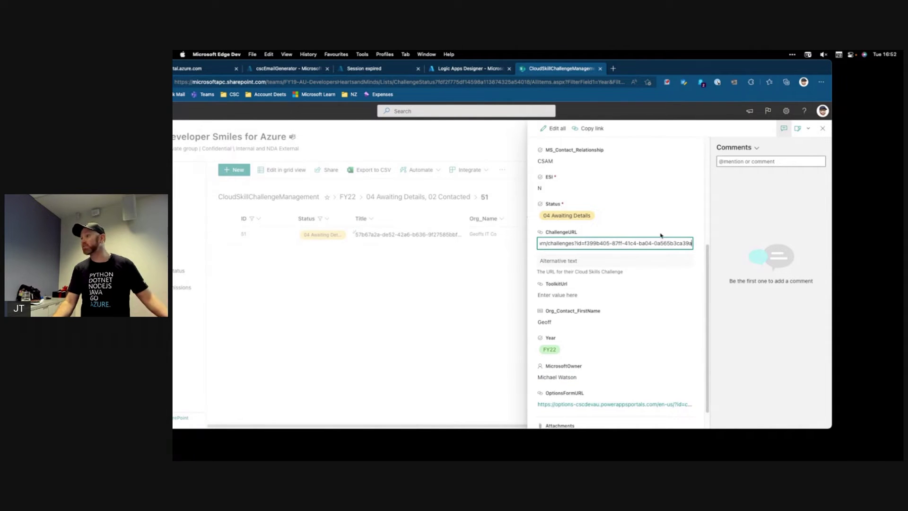
pyautogui.click(724, 254)
pyautogui.click(574, 216)
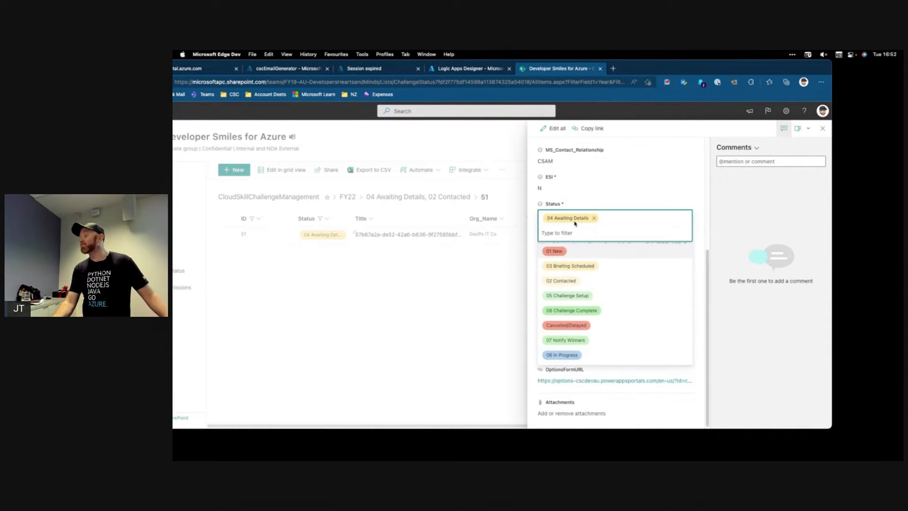
pyautogui.click(588, 296)
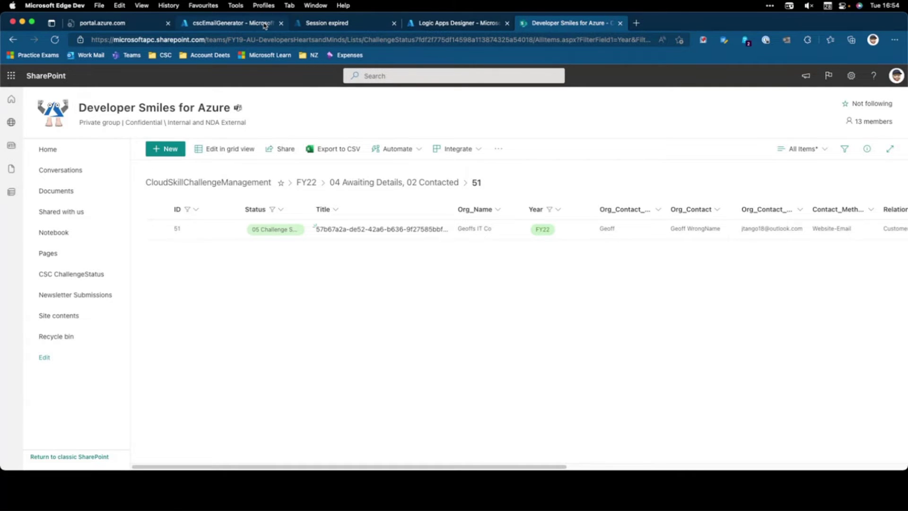
# Sign back in to the expired Azure session with the first listed account and return to ToolKitCreator
pyautogui.click(242, 24)
pyautogui.click(343, 21)
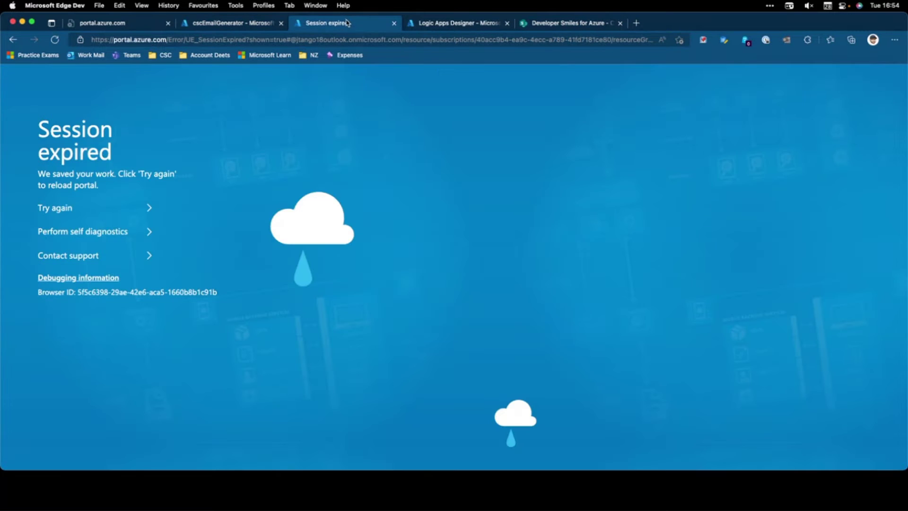
pyautogui.click(55, 40)
pyautogui.click(12, 40)
pyautogui.click(10, 42)
pyautogui.click(11, 42)
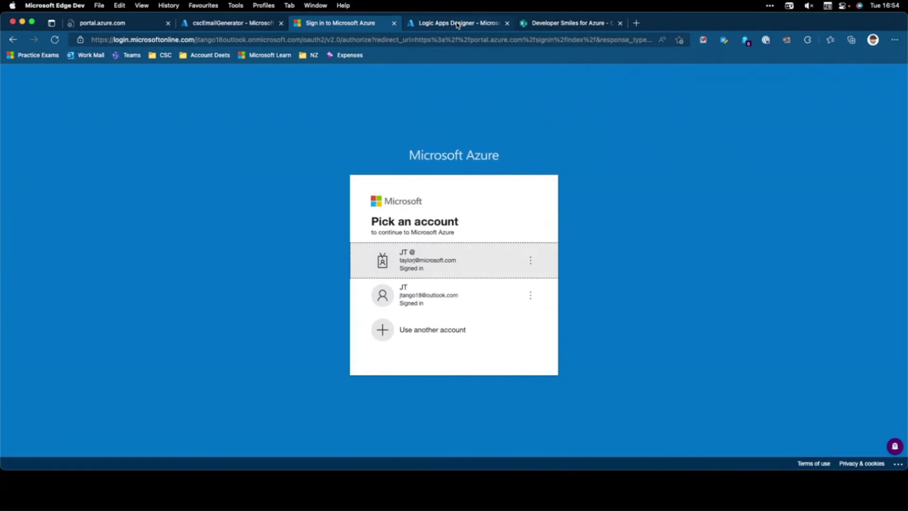
pyautogui.click(433, 257)
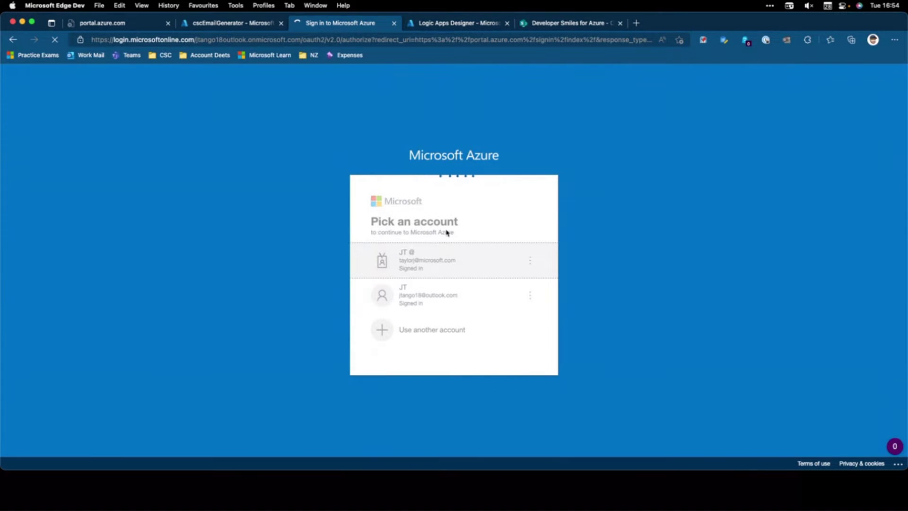
pyautogui.click(465, 27)
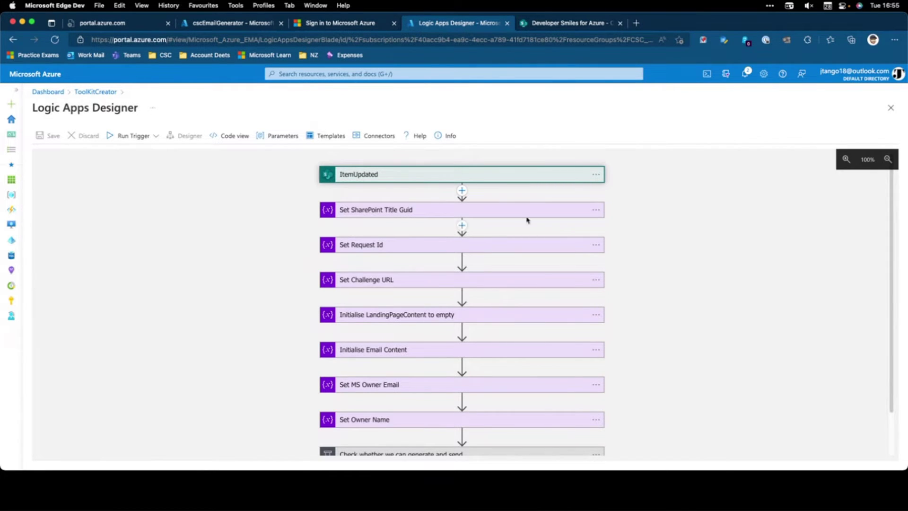
# Expand the 'Check whether we can generate and send' condition and its Get CSC Request Details action
pyautogui.scroll(-3, 472, 323)
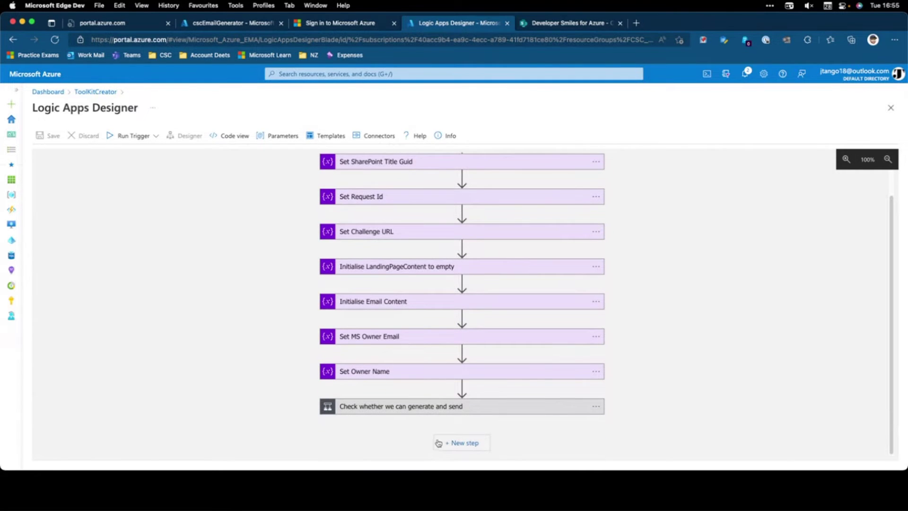
pyautogui.click(429, 407)
pyautogui.scroll(-5, 670, 361)
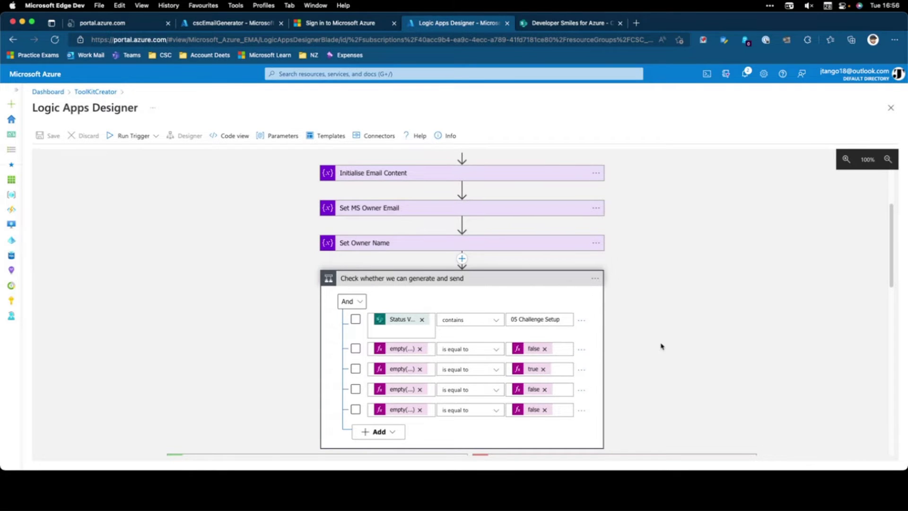
pyautogui.scroll(-1, 661, 347)
pyautogui.scroll(-5, 661, 346)
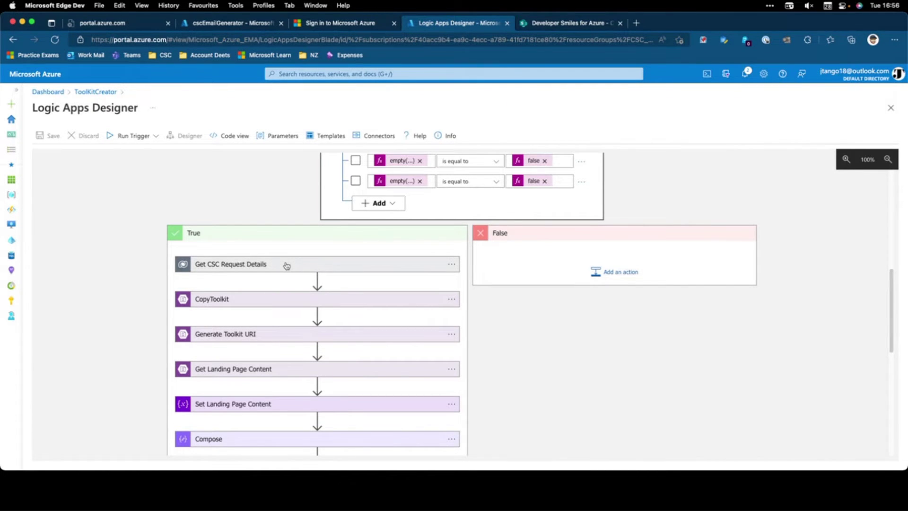
pyautogui.click(266, 263)
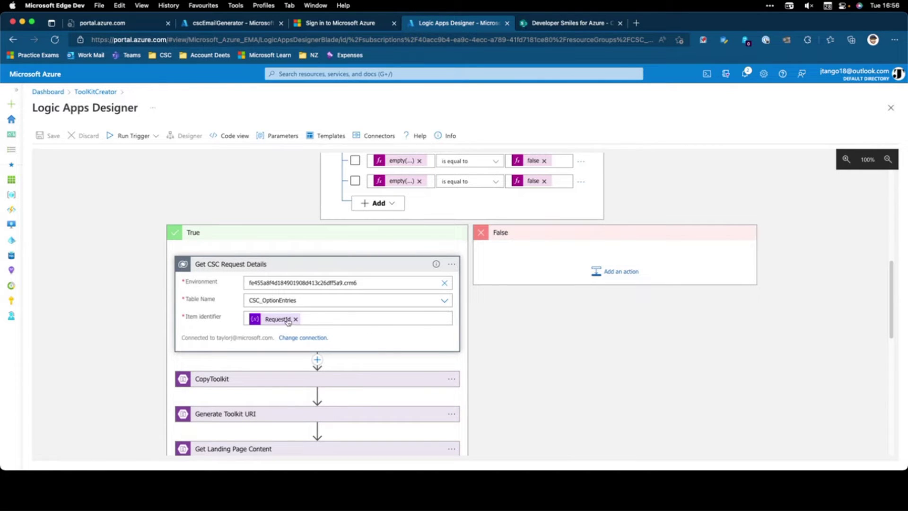
# Expand CopyToolkit and select the concat expression in its destination path
pyautogui.scroll(-1, 263, 358)
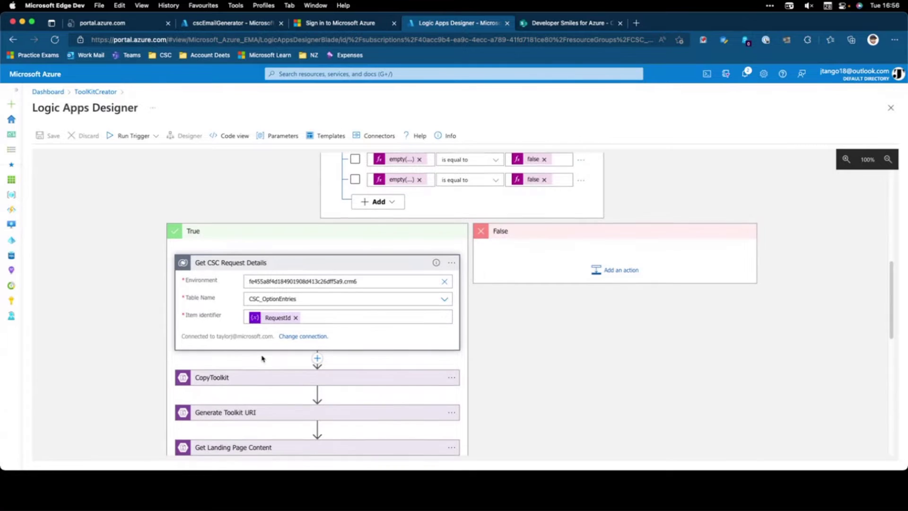
pyautogui.scroll(-3, 263, 359)
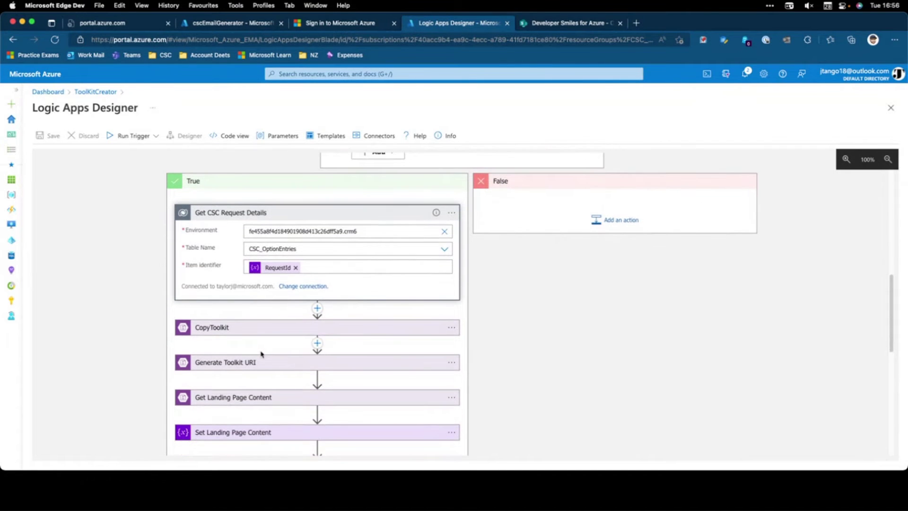
pyautogui.click(251, 330)
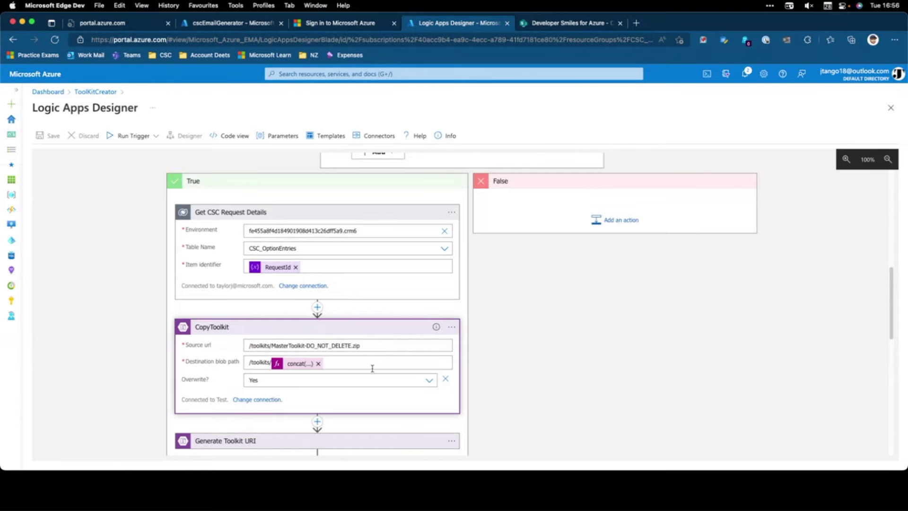
pyautogui.click(306, 365)
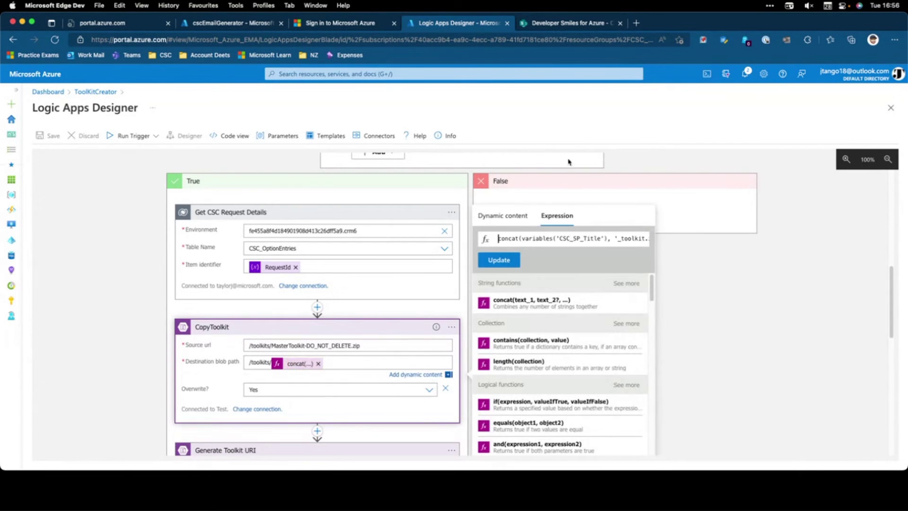
pyautogui.moveTo(563, 237); pyautogui.dragTo(647, 250)
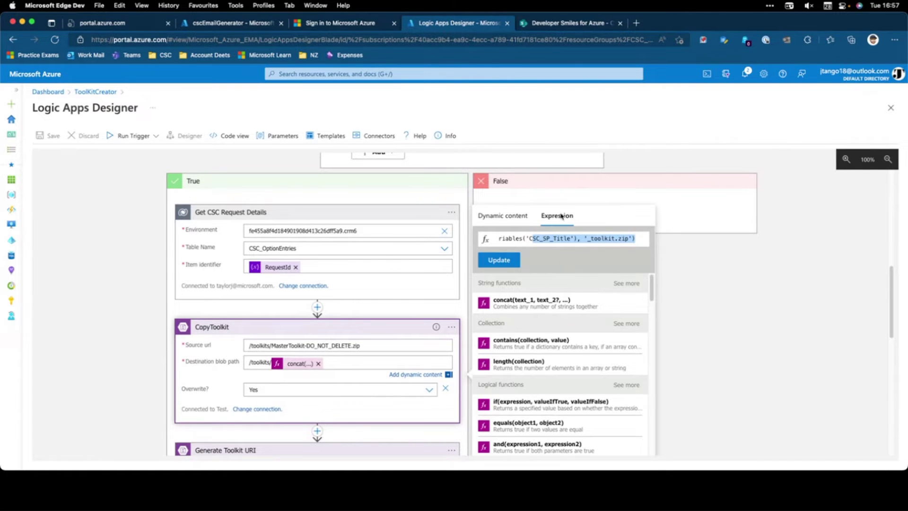
# Expand Generate Toolkit URI to review its Read, HttpsOnly link expiring at EndDate, then open a new tab
pyautogui.scroll(-3, 368, 291)
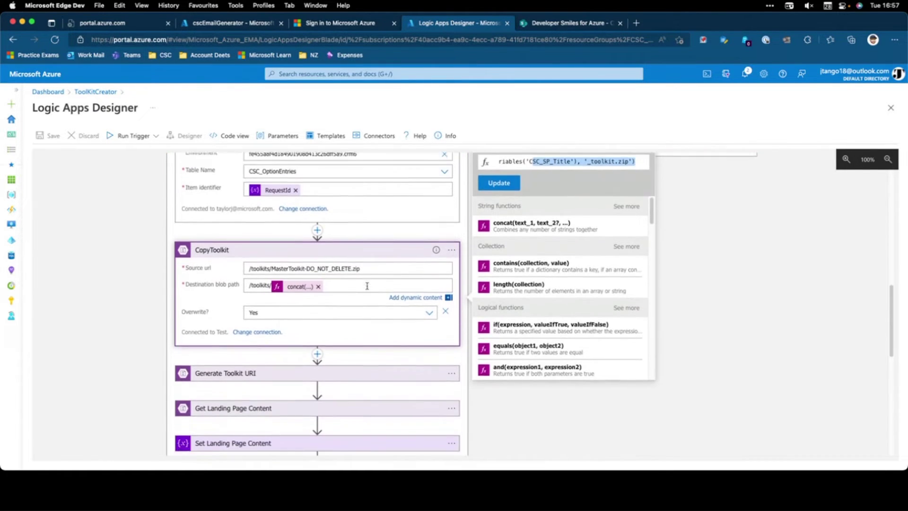
pyautogui.scroll(-2, 368, 287)
pyautogui.click(369, 315)
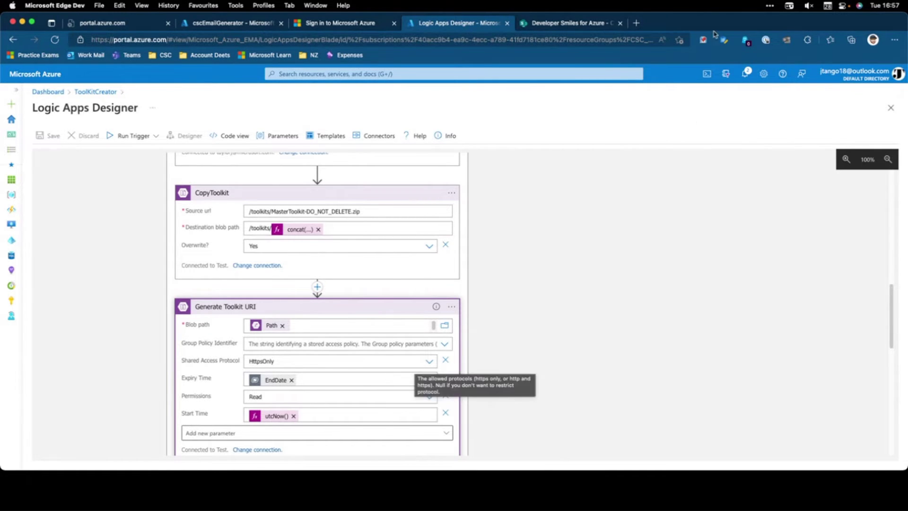
pyautogui.click(637, 25)
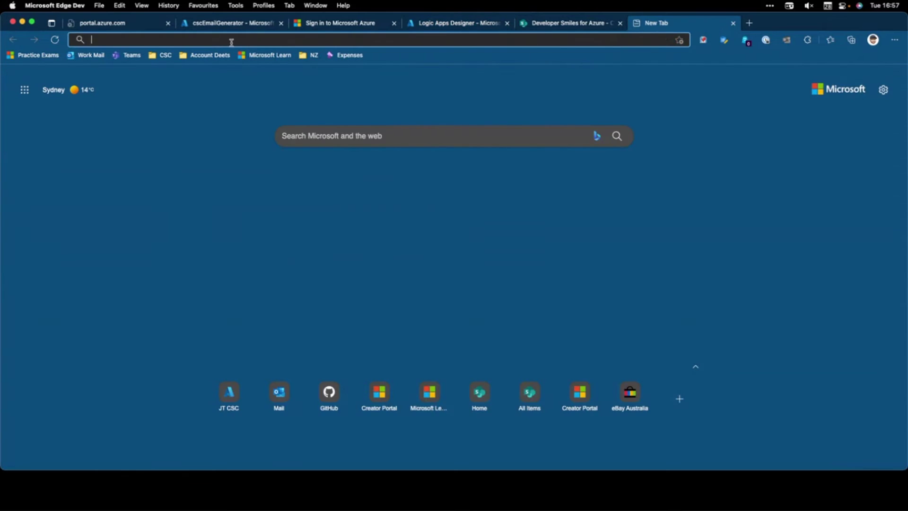
# Load portal.azure.com in the new tab and switch the sign-in to the personal outlook.com account
pyautogui.write('portal.az')
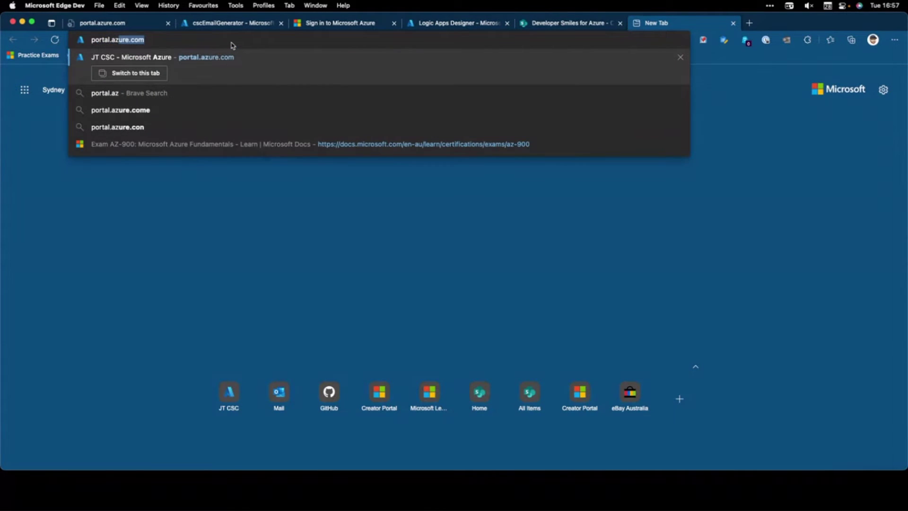
pyautogui.press('Return')
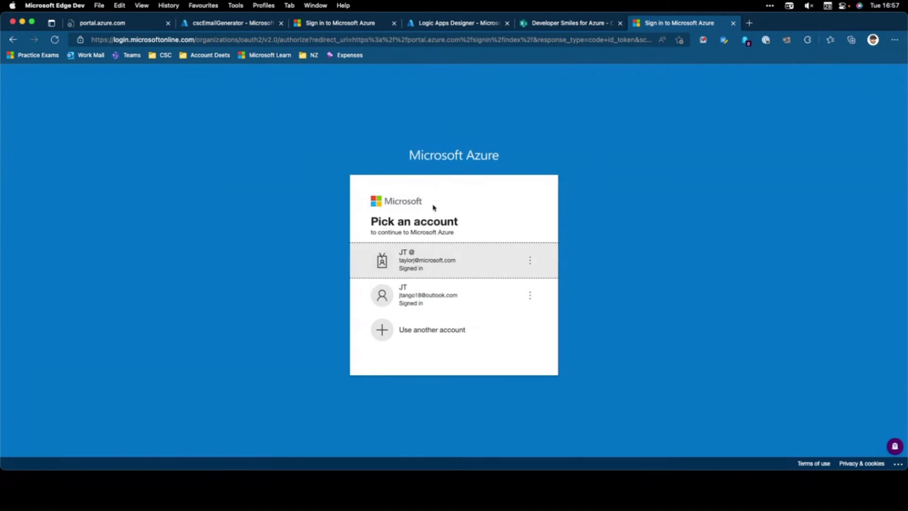
pyautogui.click(429, 258)
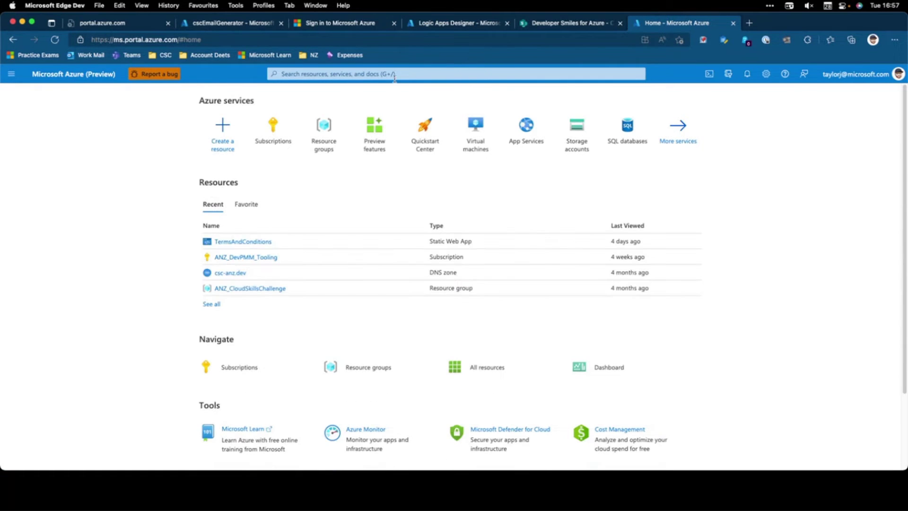
pyautogui.click(880, 73)
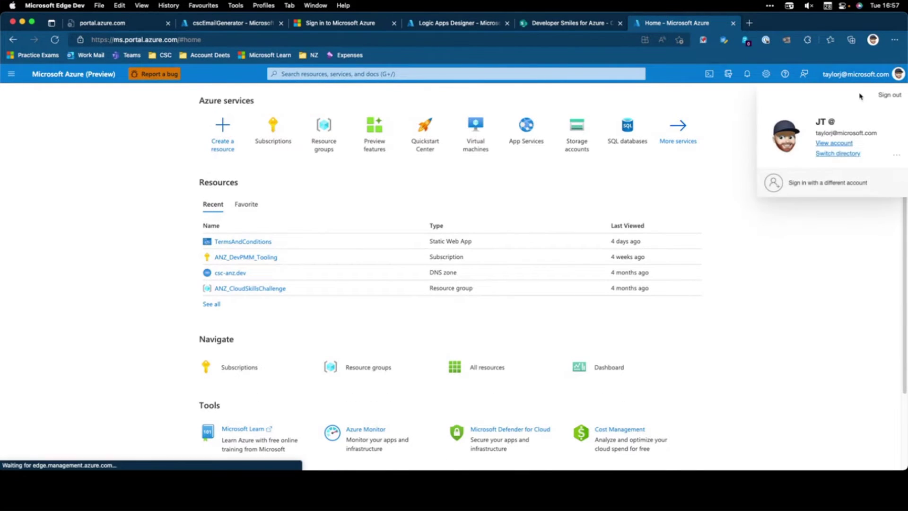
pyautogui.click(832, 177)
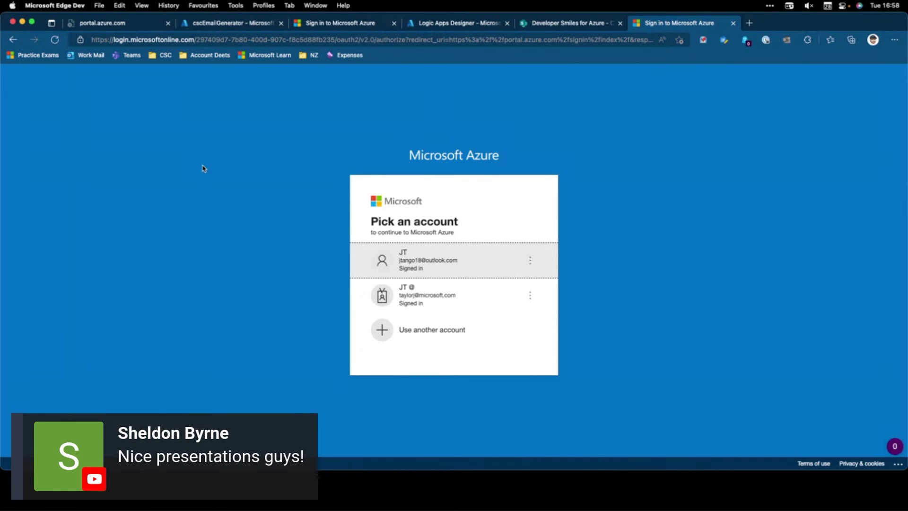
pyautogui.click(426, 268)
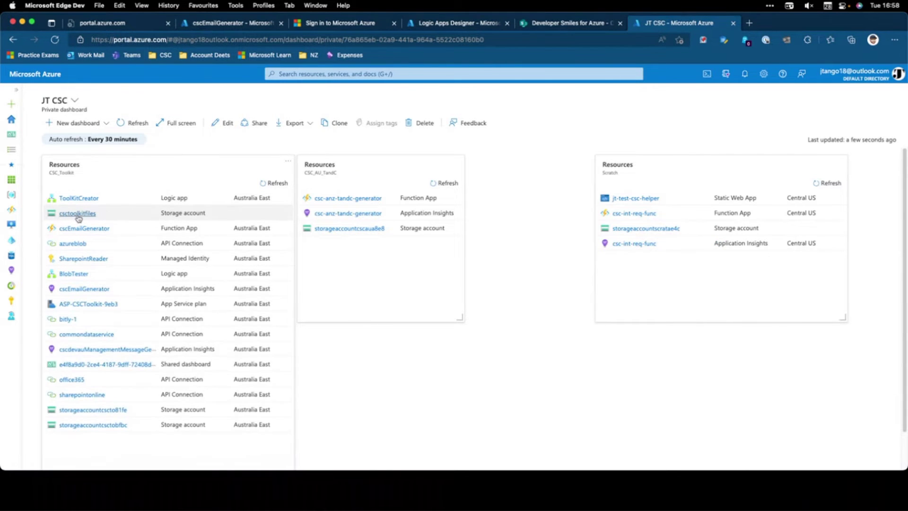
# Open the csctoolkitfiles storage account's Containers list, then its Storage browser (preview)
pyautogui.click(77, 214)
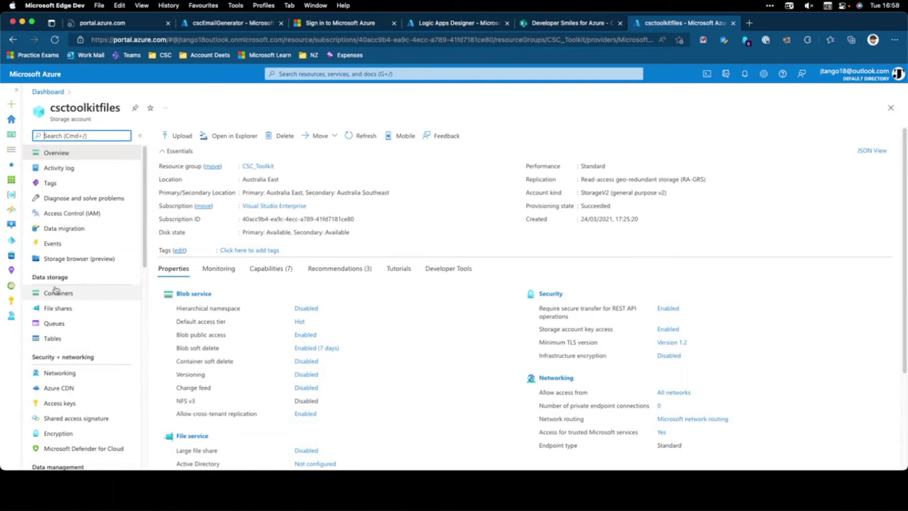
pyautogui.click(59, 295)
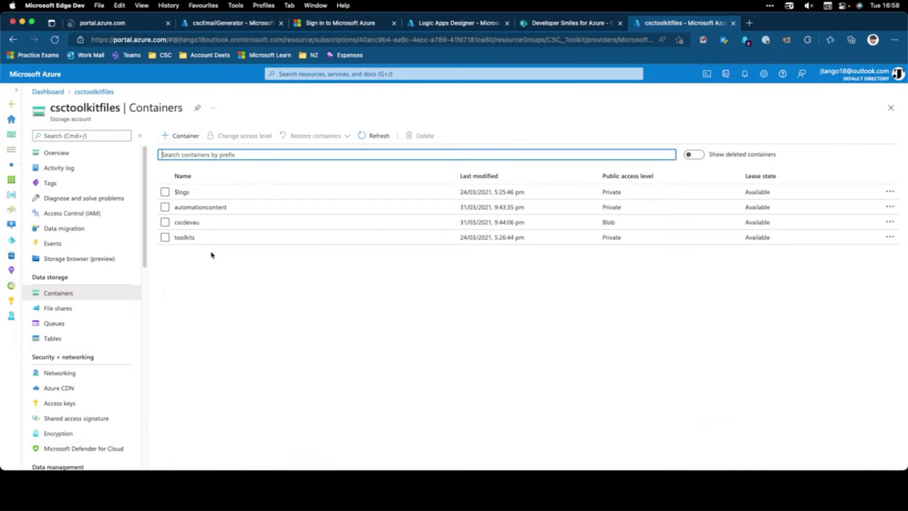
pyautogui.doubleClick(186, 236)
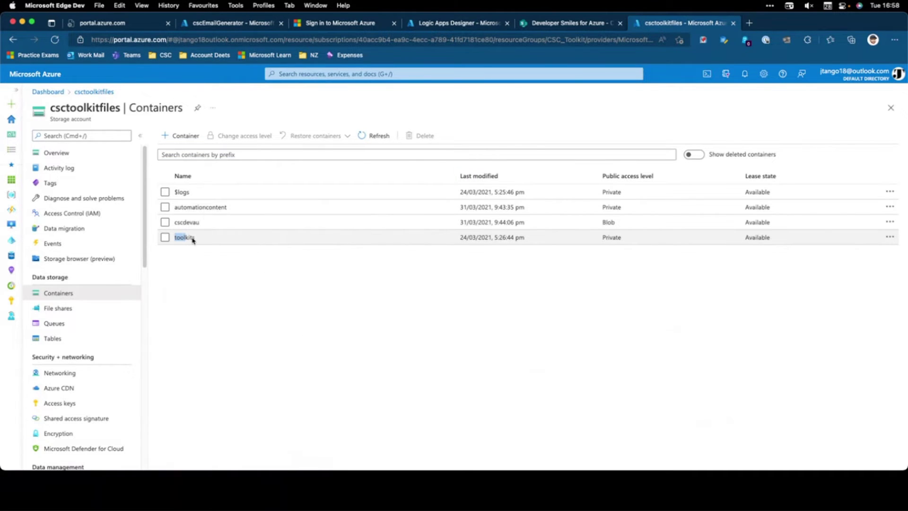
pyautogui.click(84, 258)
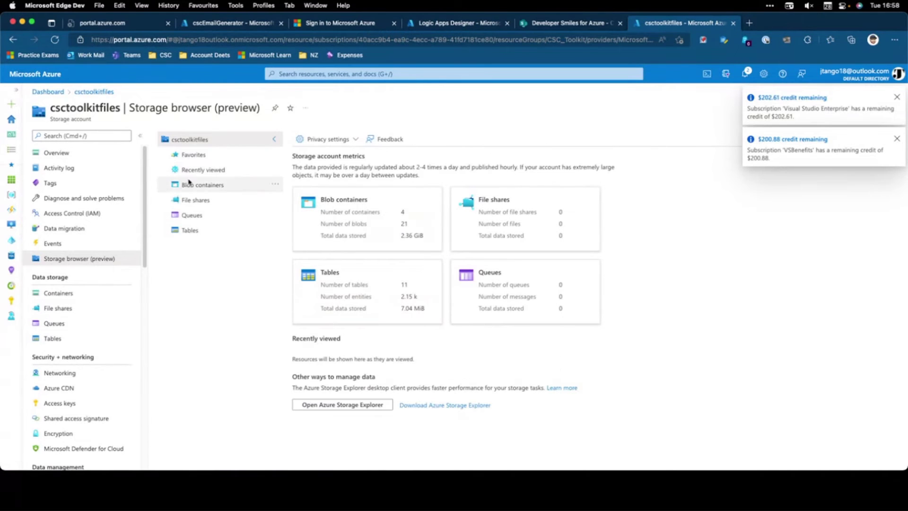
# List the toolkits container's blobs, review the first .html blob's overview, then open its row actions
pyautogui.click(201, 186)
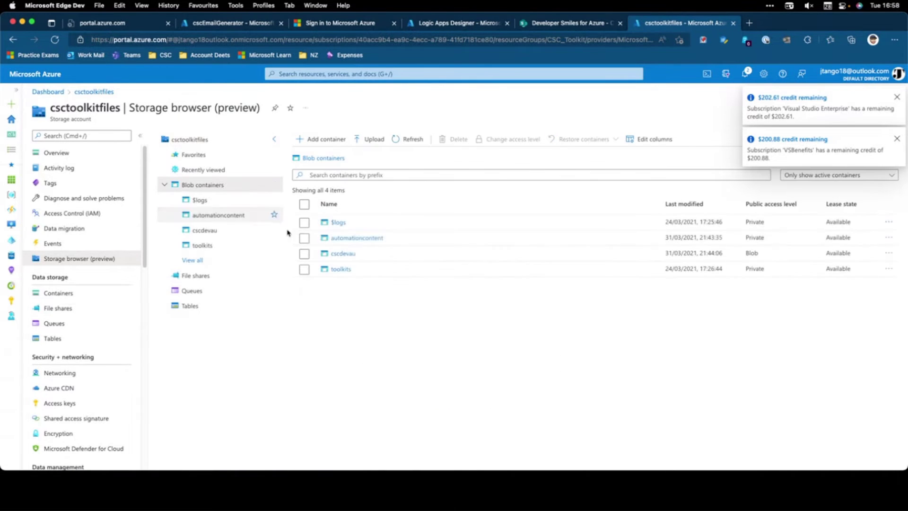
pyautogui.click(341, 269)
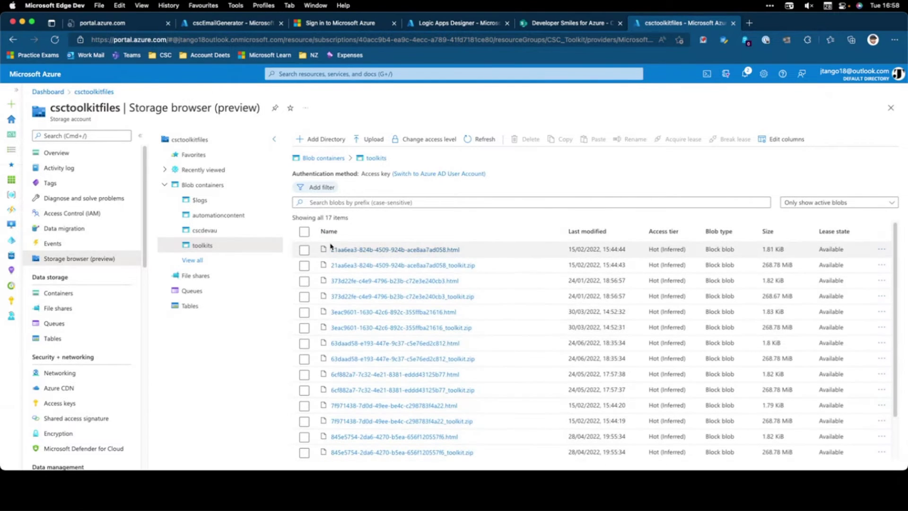
pyautogui.click(305, 252)
pyautogui.click(367, 251)
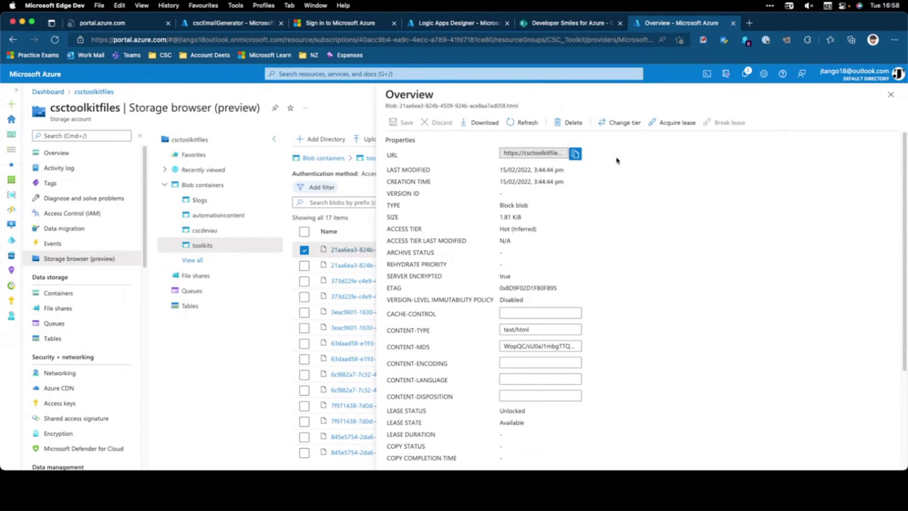
pyautogui.scroll(-3, 593, 196)
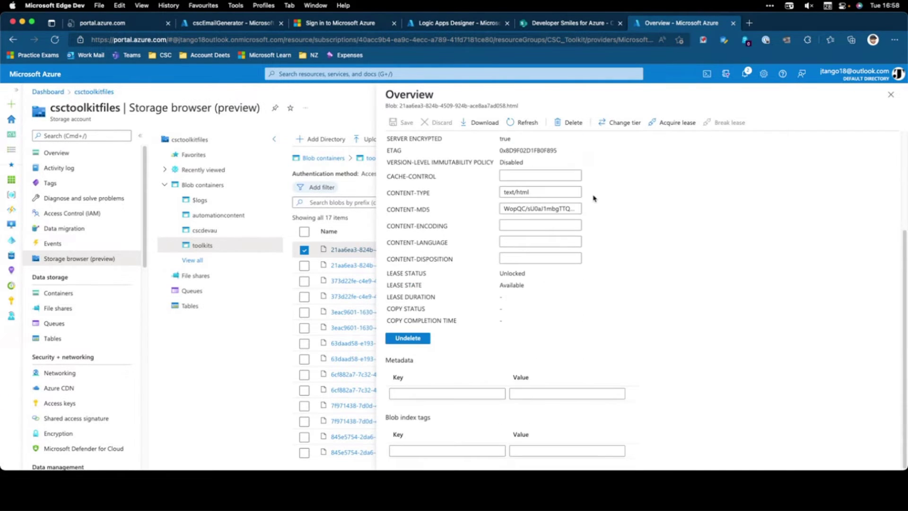
pyautogui.scroll(3, 600, 187)
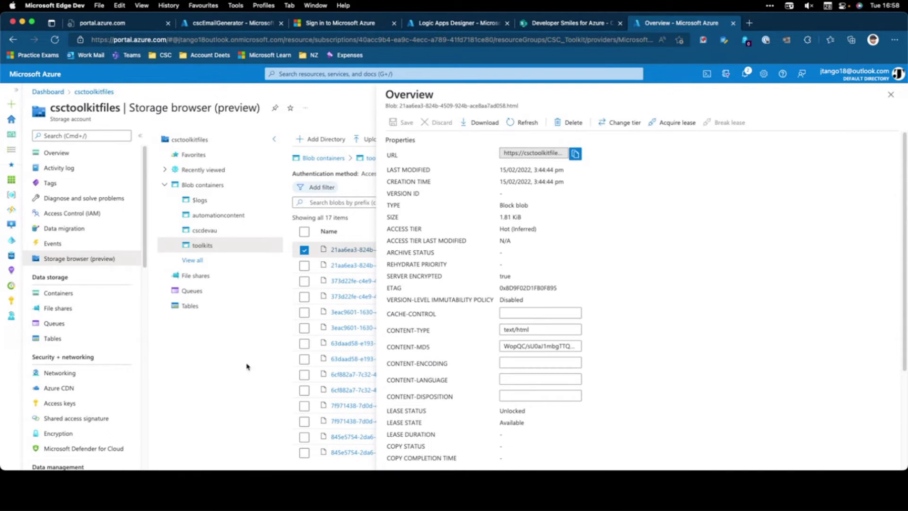
pyautogui.click(890, 95)
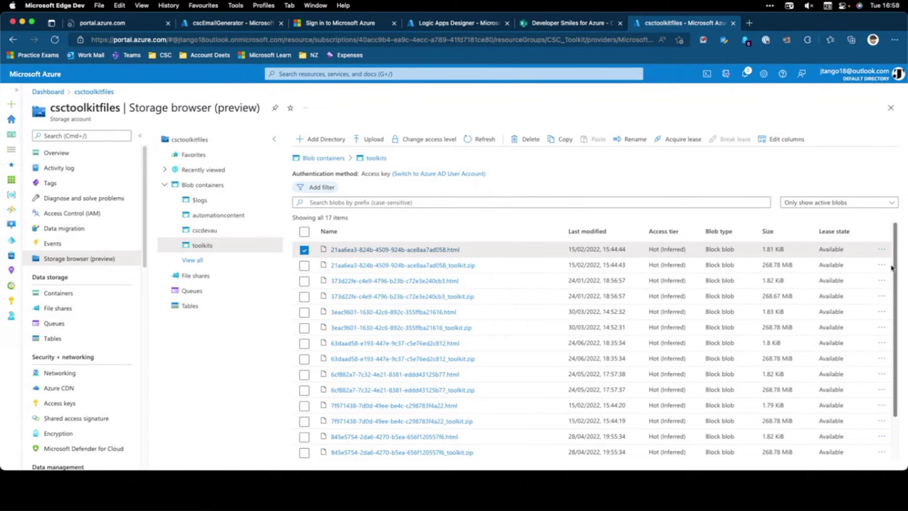
pyautogui.click(881, 249)
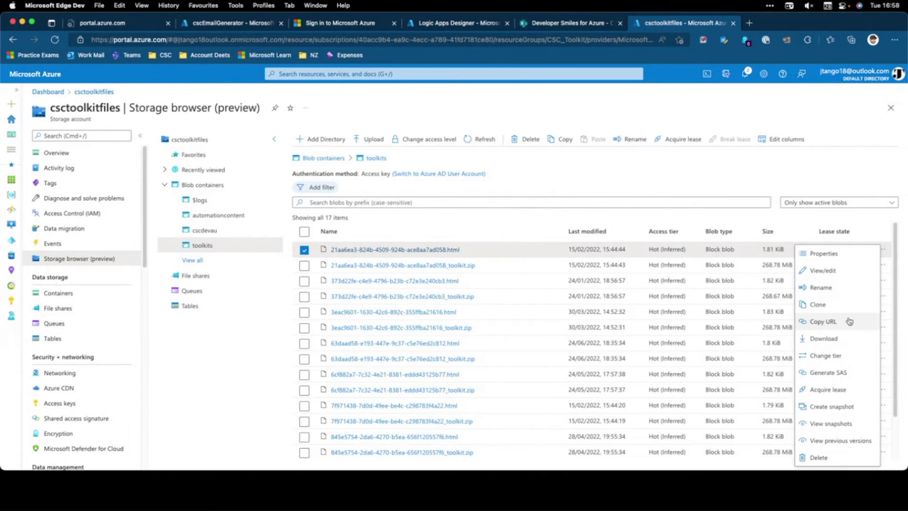
# Generate a SAS for the first .html blob, reviewing Key 1, Read permission and HTTPS only
pyautogui.click(838, 374)
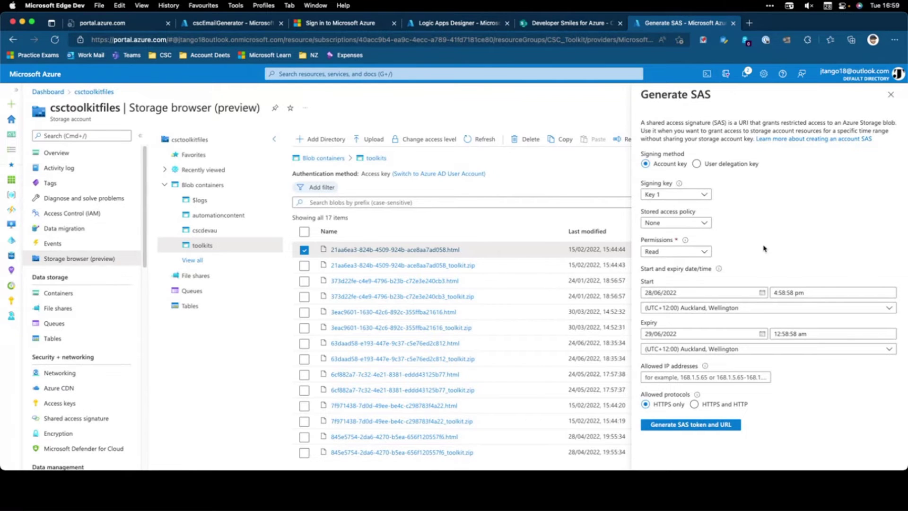
# Back in the designer, expand Get Landing Page Content (/automationcontent/LandingPage.html) and Set Landing Page Content
pyautogui.click(436, 23)
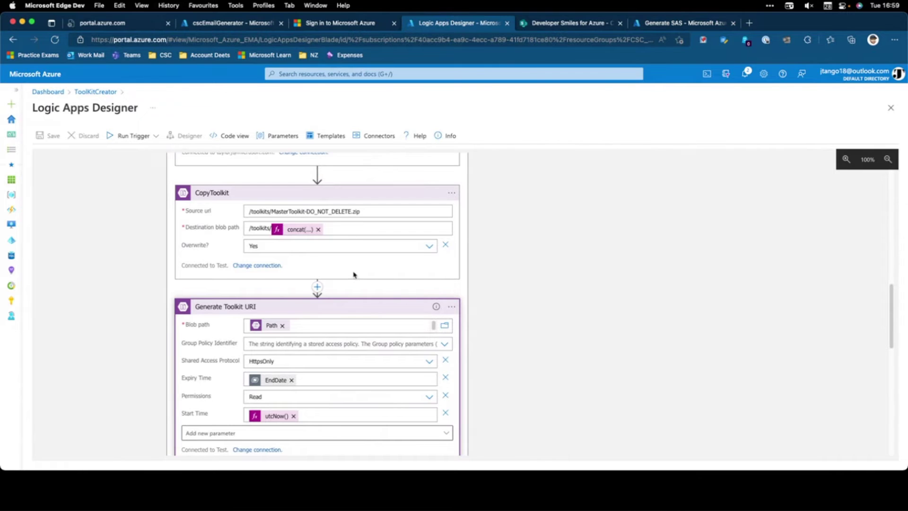
pyautogui.scroll(-1, 354, 275)
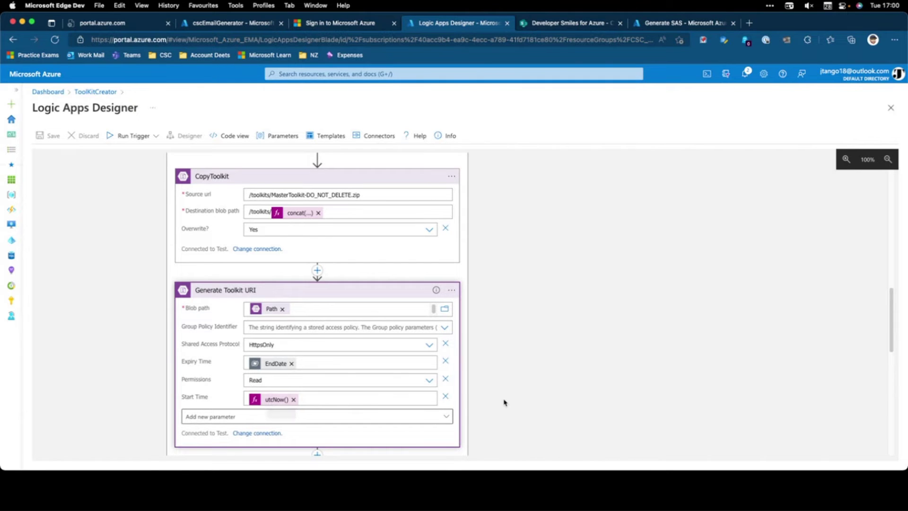
pyautogui.scroll(-3, 503, 399)
pyautogui.scroll(-3, 503, 396)
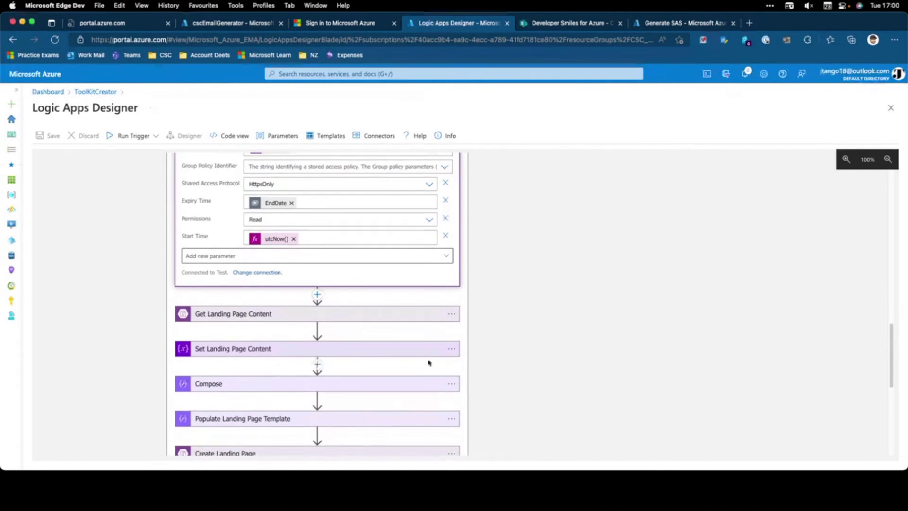
pyautogui.click(289, 312)
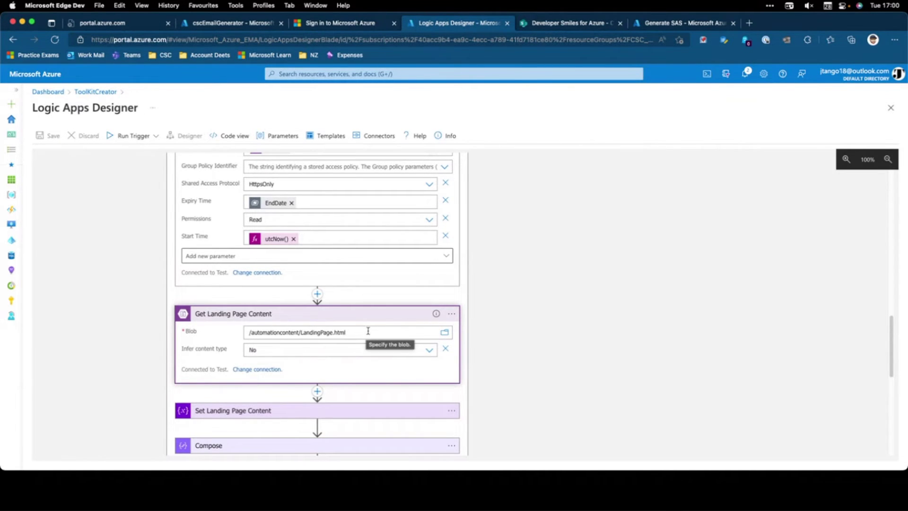
pyautogui.scroll(-2, 372, 332)
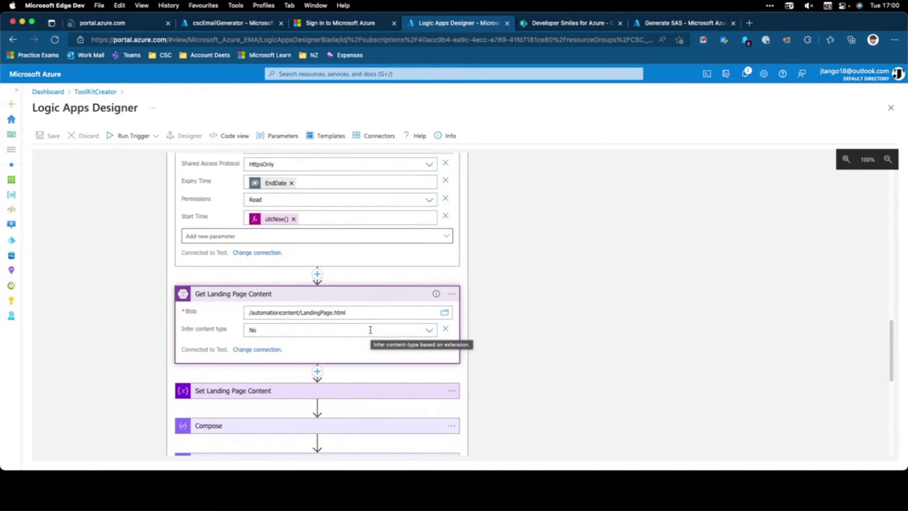
pyautogui.click(360, 391)
pyautogui.scroll(-3, 284, 359)
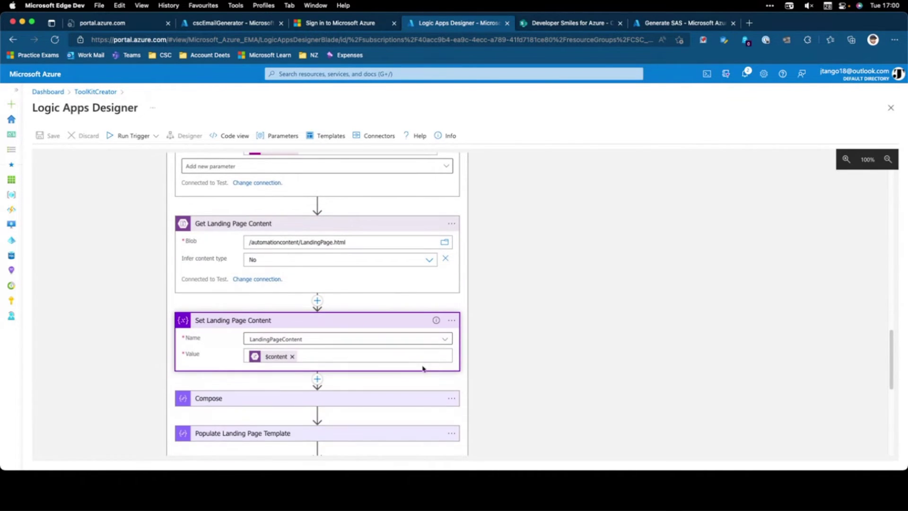
# Inspect the $content token through the Dynamic content and Expression lists
pyautogui.click(277, 360)
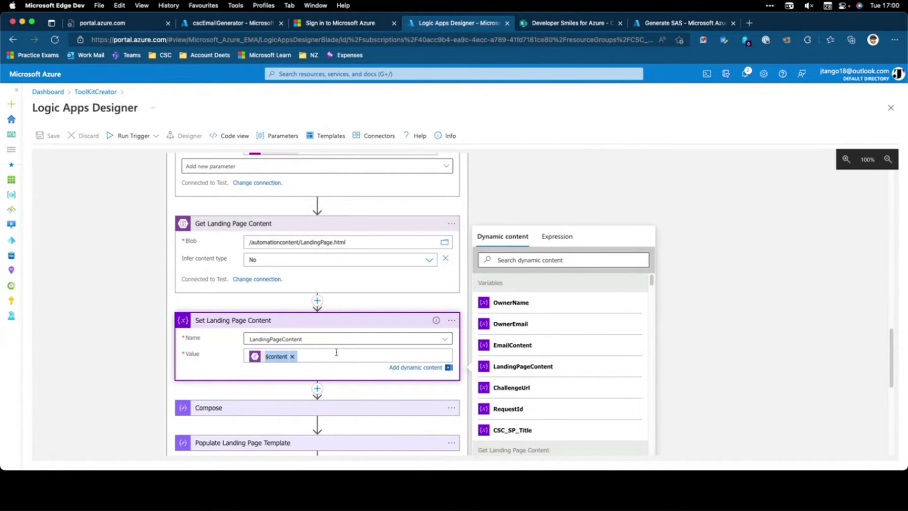
pyautogui.click(565, 237)
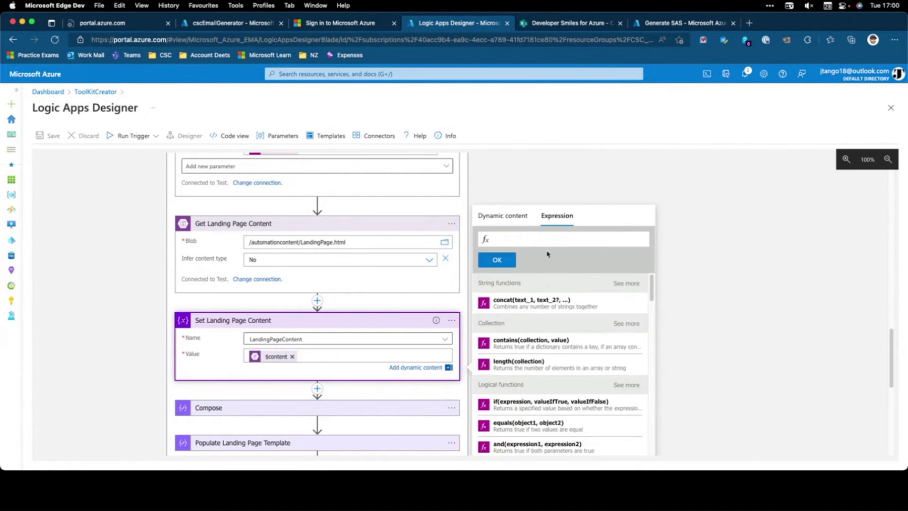
pyautogui.click(278, 357)
pyautogui.click(517, 217)
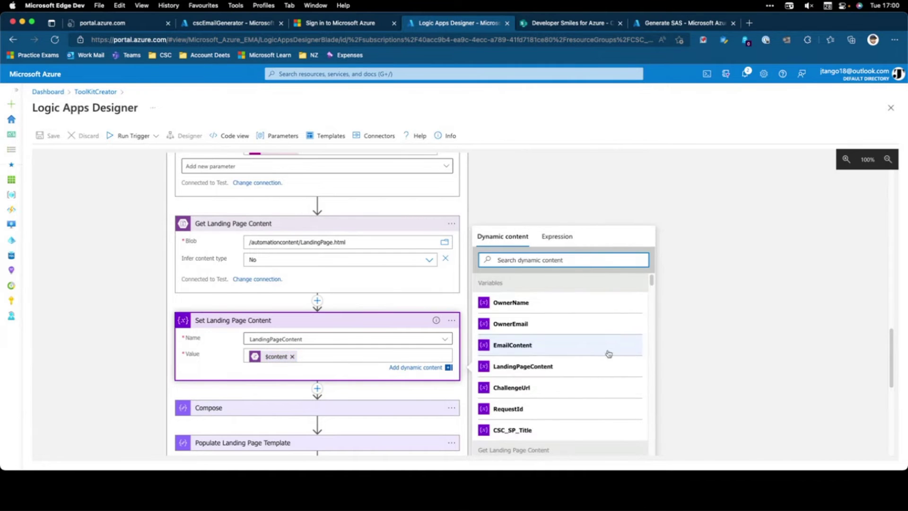
pyautogui.scroll(-5, 599, 351)
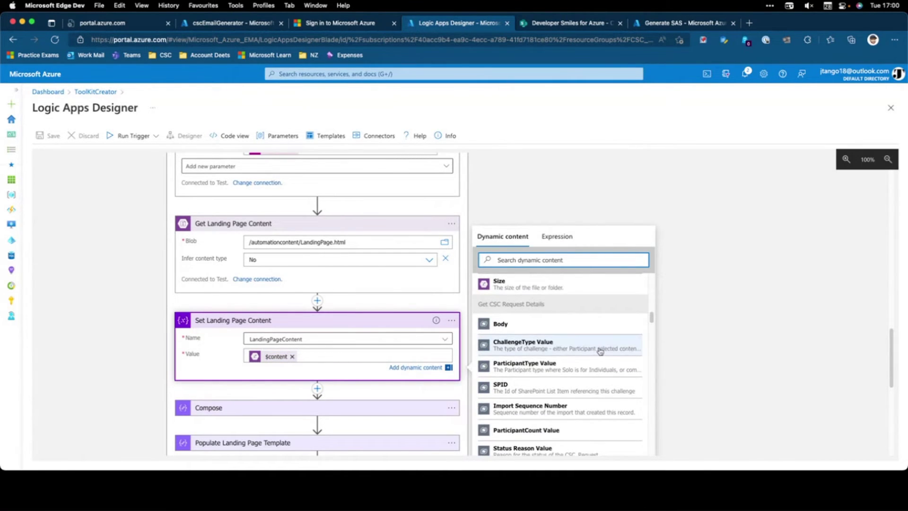
# Close the dynamic content panel and expand Compose, showing ChallengeUrl, Web Url, Title and LandingPageContent
pyautogui.click(699, 325)
pyautogui.click(448, 368)
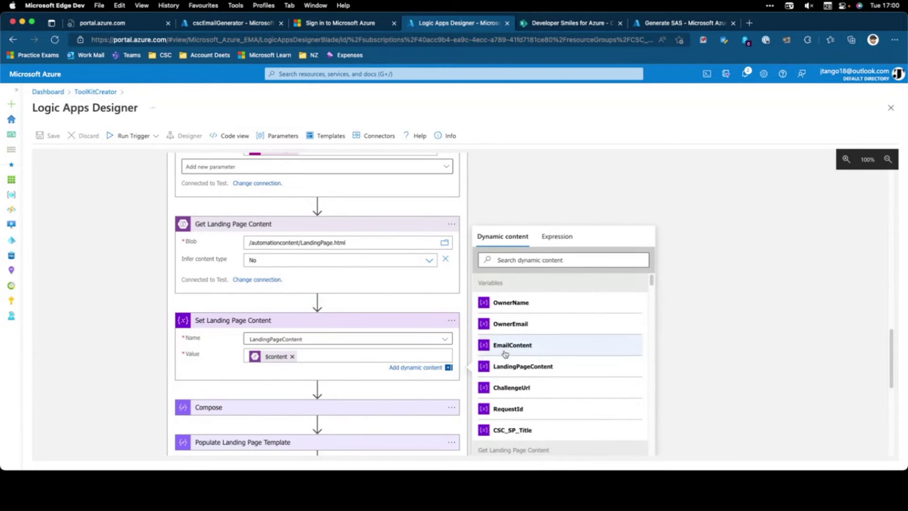
pyautogui.click(746, 317)
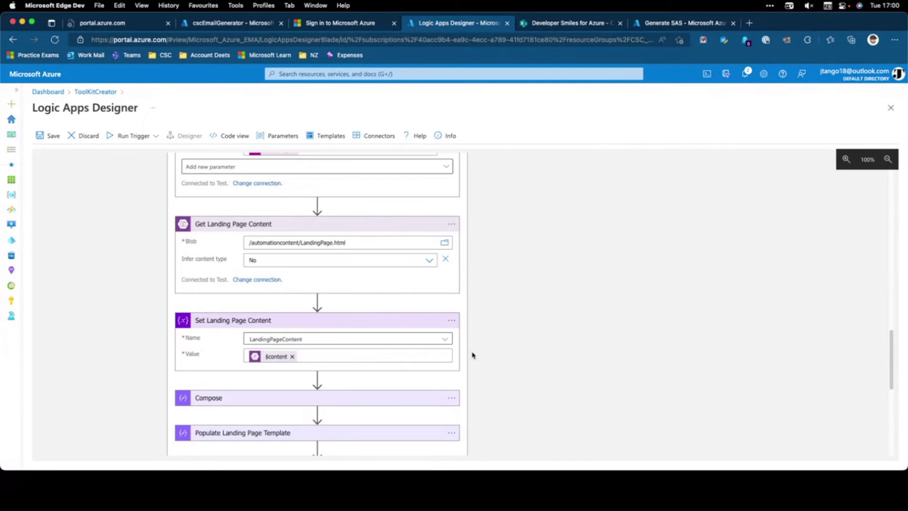
pyautogui.click(365, 401)
pyautogui.scroll(-3, 523, 379)
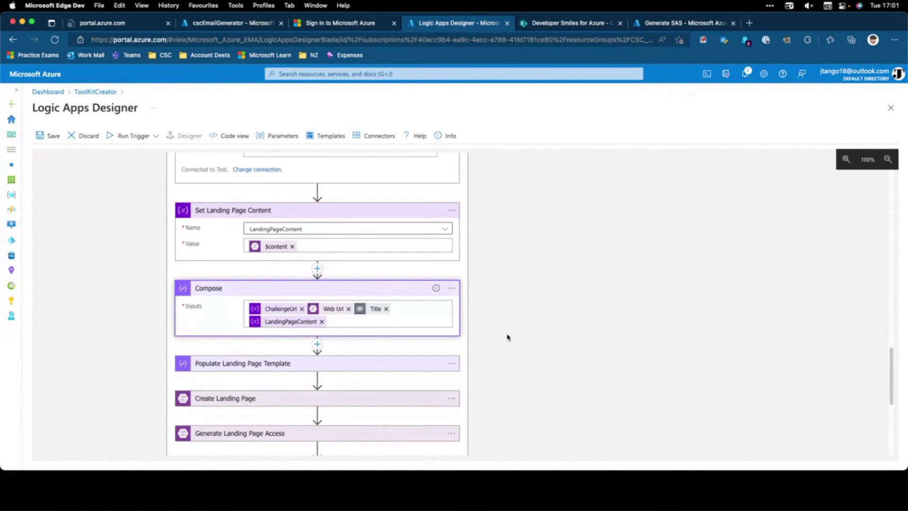
# Expand Populate Landing Page Template and review its base64 $content expression filling {{CHALLENGE_TITLE}}
pyautogui.click(259, 363)
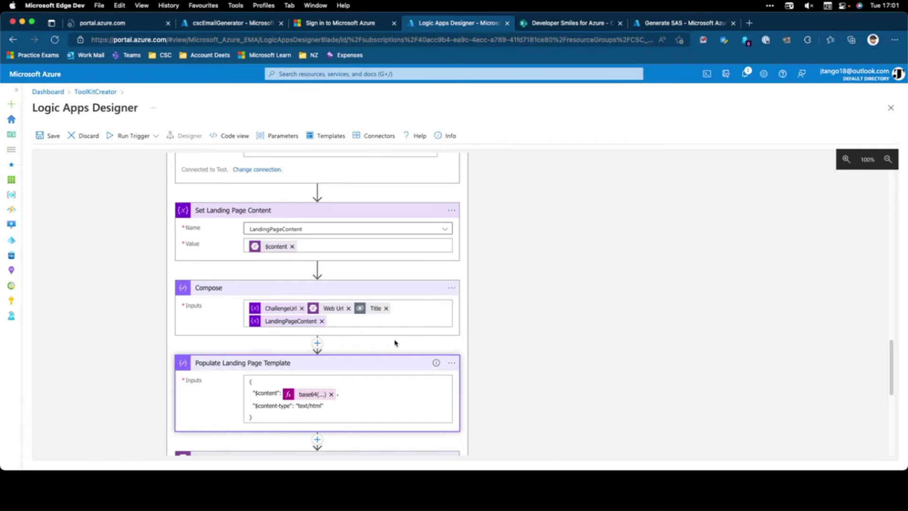
pyautogui.click(317, 396)
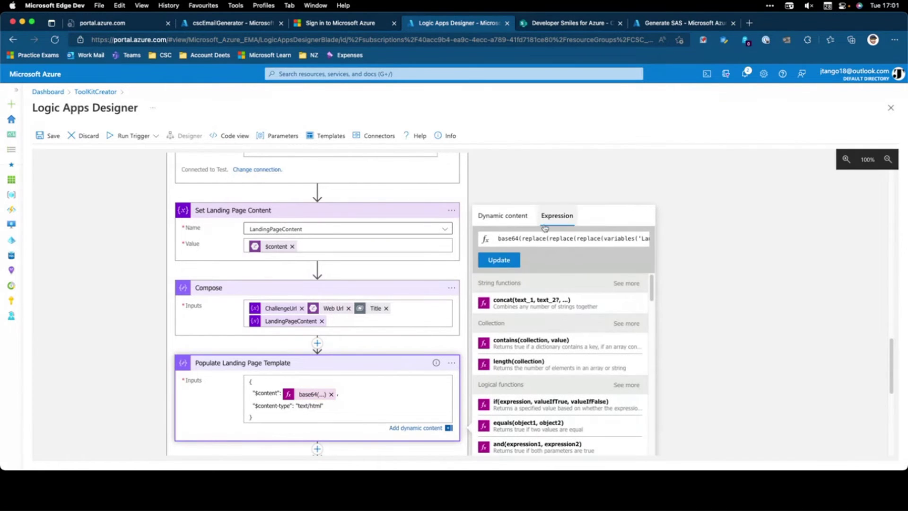
pyautogui.doubleClick(504, 240)
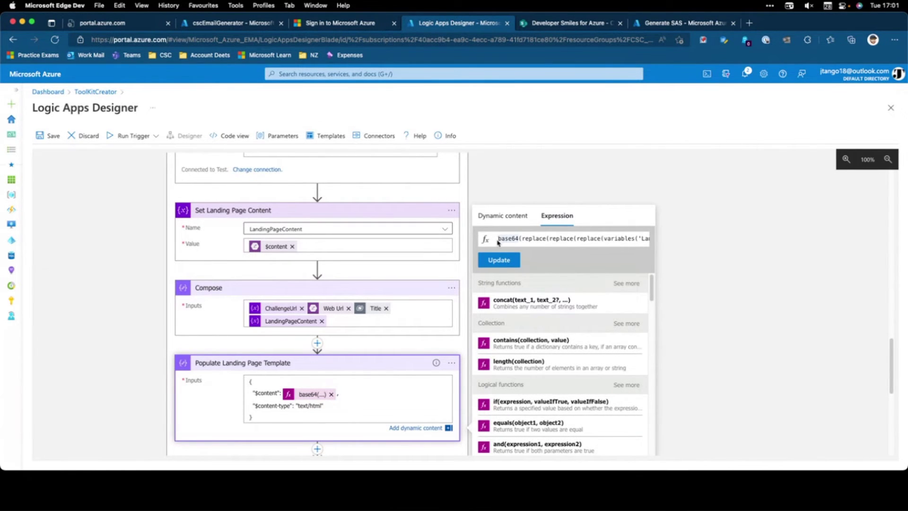
pyautogui.moveTo(500, 238); pyautogui.dragTo(566, 233)
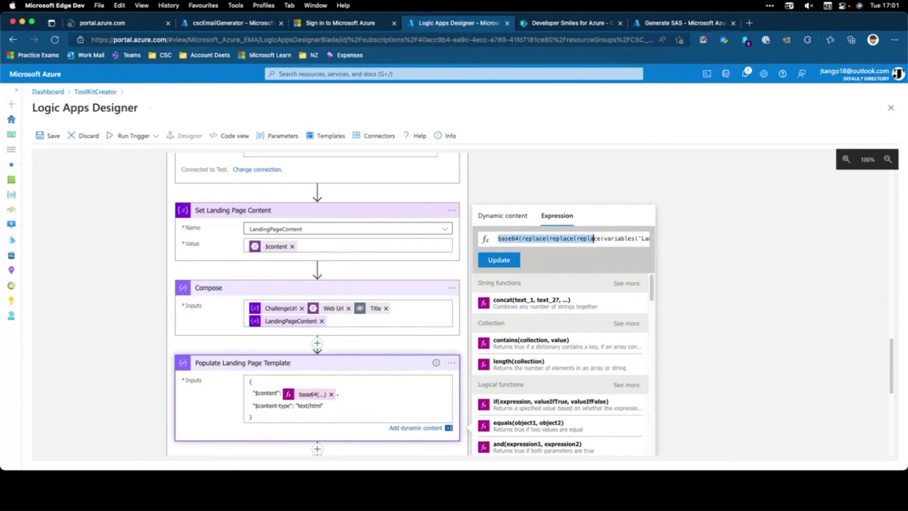
pyautogui.moveTo(631, 238); pyautogui.dragTo(634, 239)
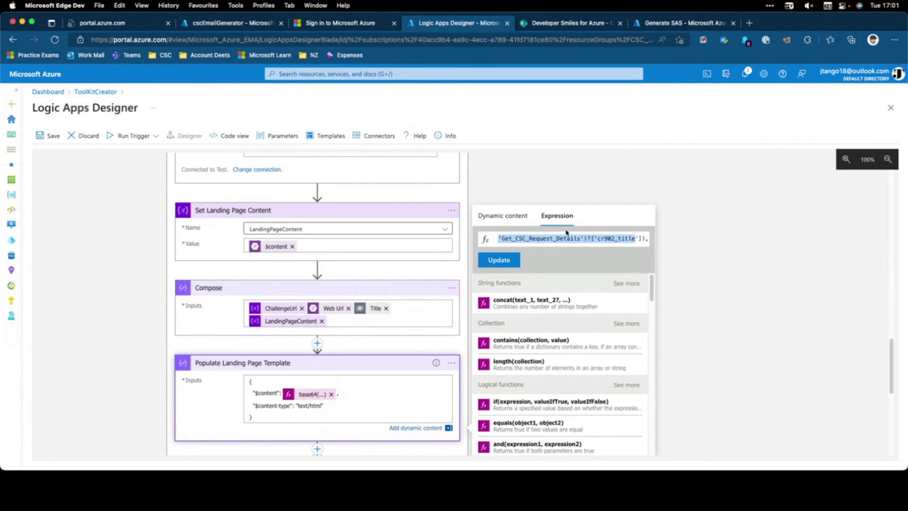
pyautogui.click(147, 369)
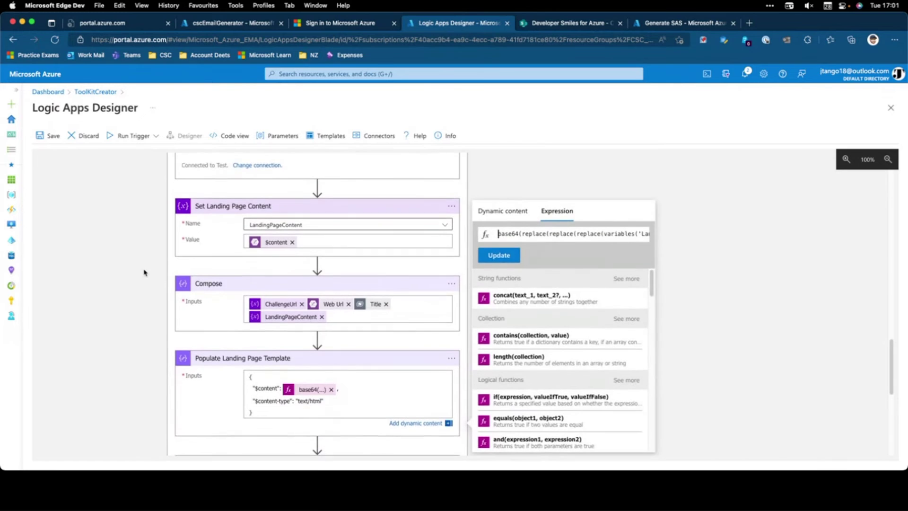
pyautogui.scroll(-10, 143, 277)
pyautogui.scroll(15, 142, 282)
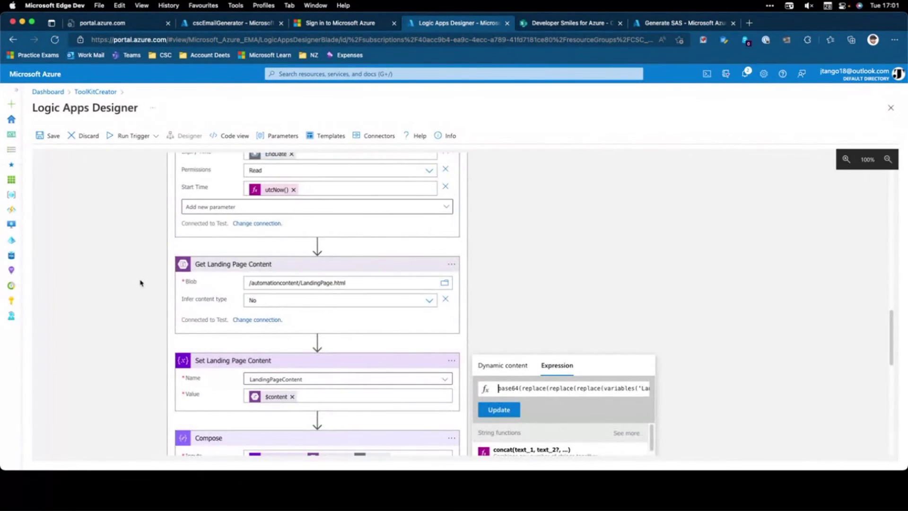
pyautogui.scroll(-6, 140, 283)
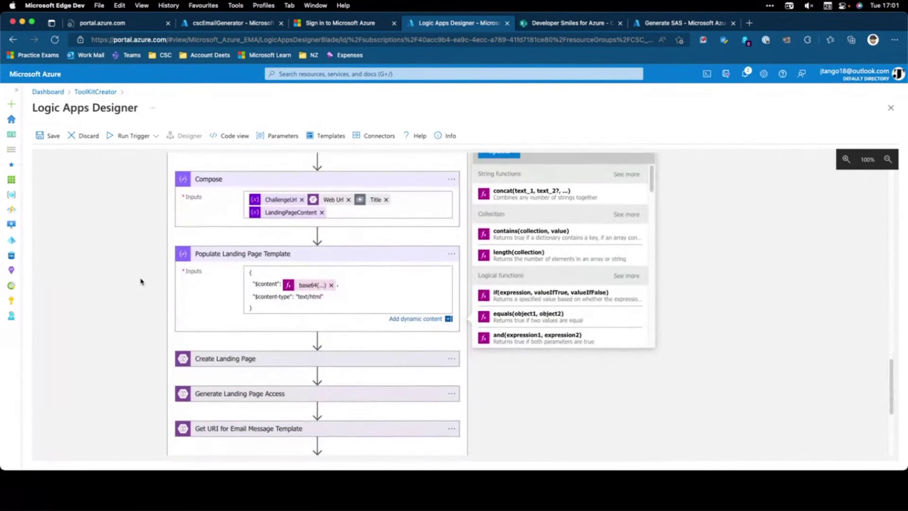
# Expand the Create Landing Page and Generate Landing Page Access steps to review their settings
pyautogui.click(240, 358)
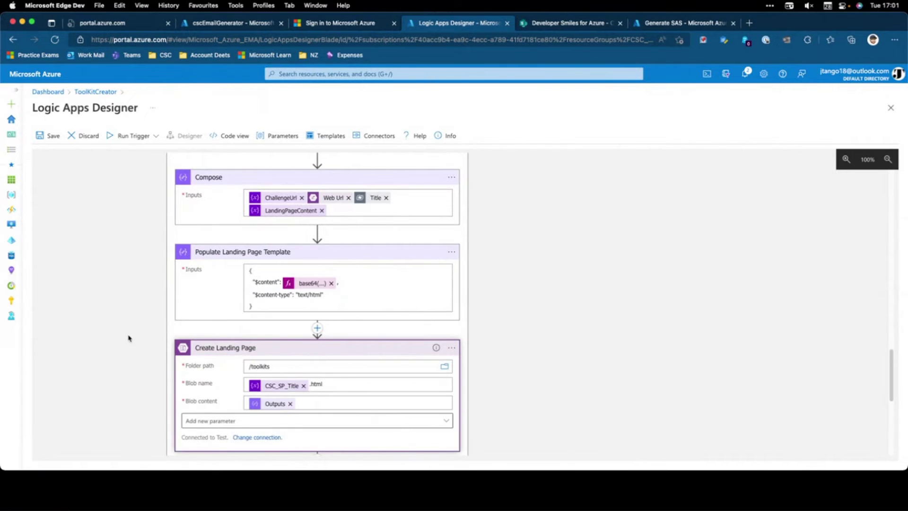
pyautogui.scroll(-1, 128, 338)
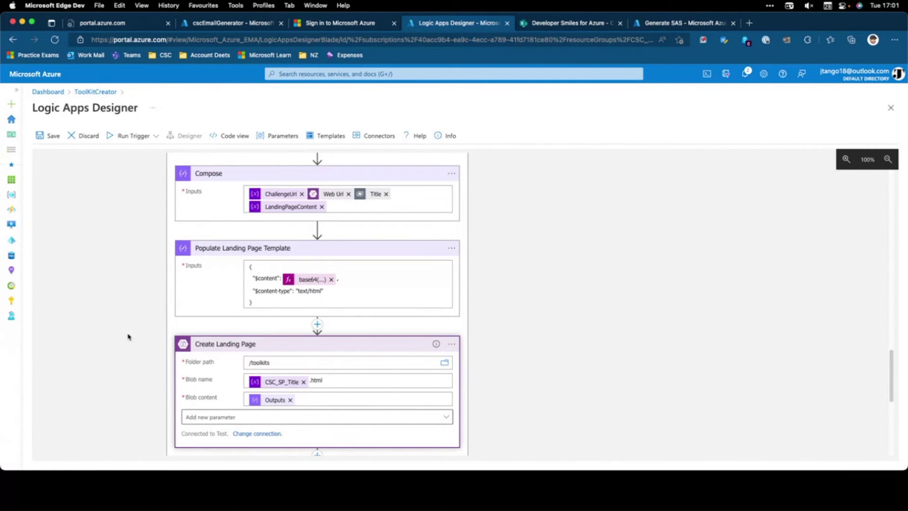
pyautogui.scroll(-5, 588, 290)
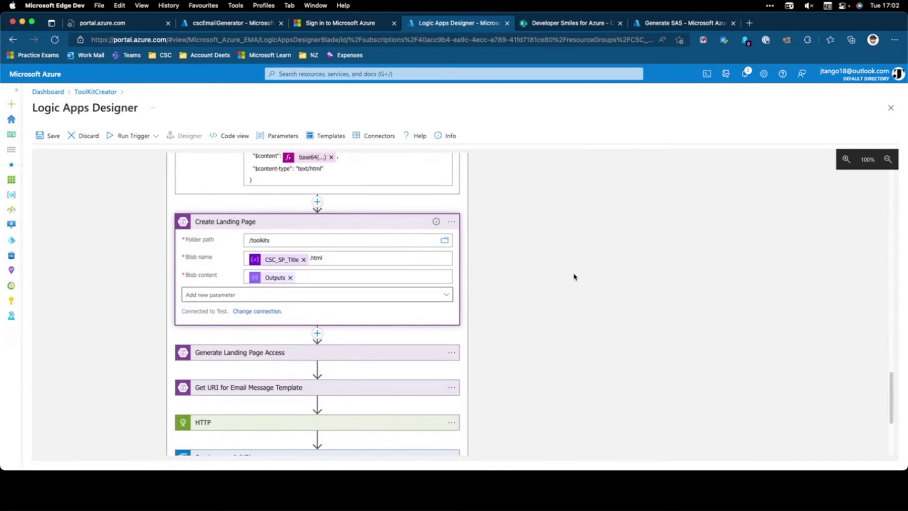
pyautogui.click(341, 339)
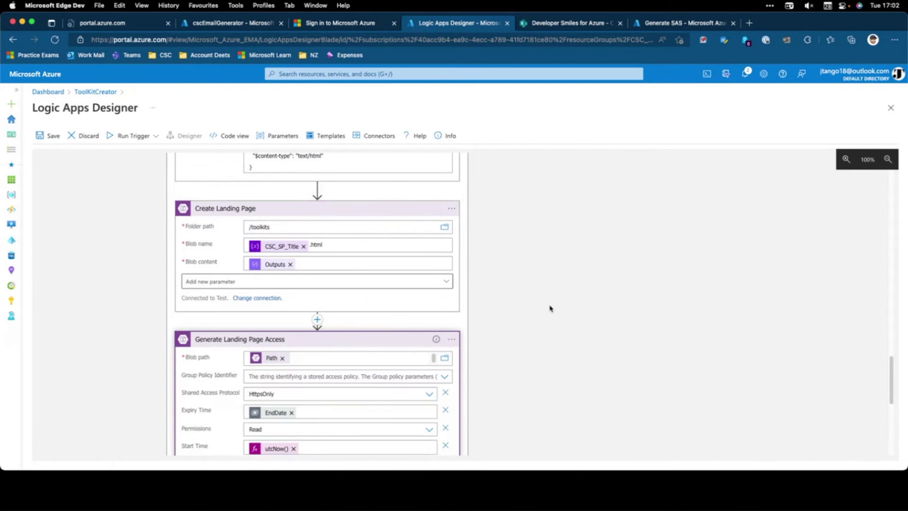
pyautogui.scroll(-1, 548, 307)
pyautogui.scroll(-1, 549, 307)
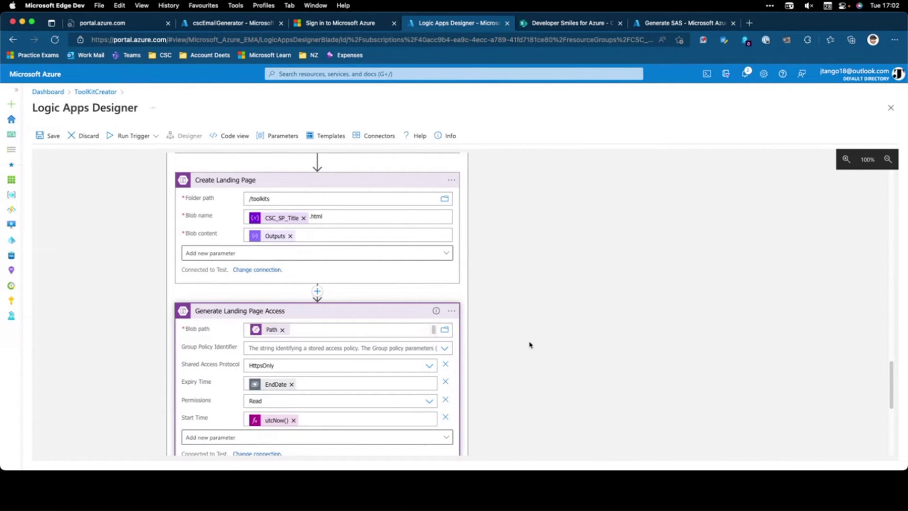
# Expand Get URI for Email Message Template, targeting /automationcontent/ToolKitReady.html with Read permission
pyautogui.scroll(-2, 531, 343)
pyautogui.scroll(-2, 526, 339)
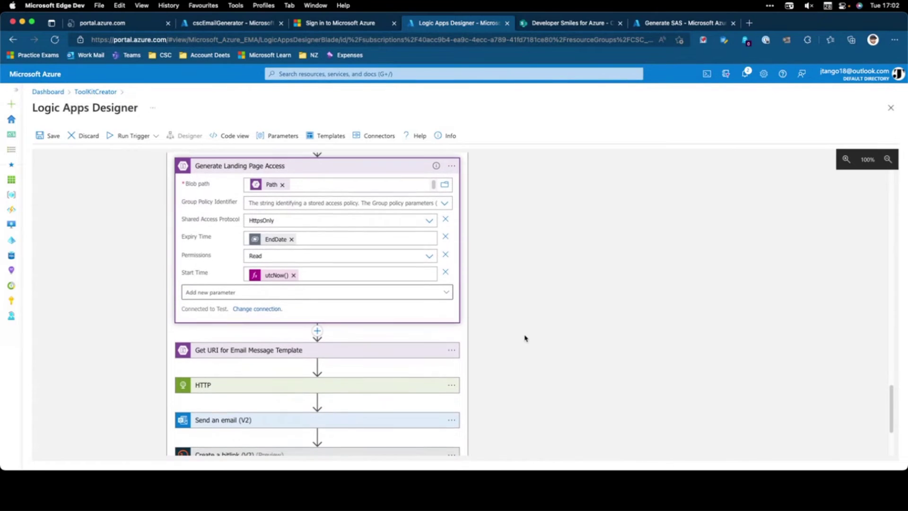
pyautogui.click(368, 353)
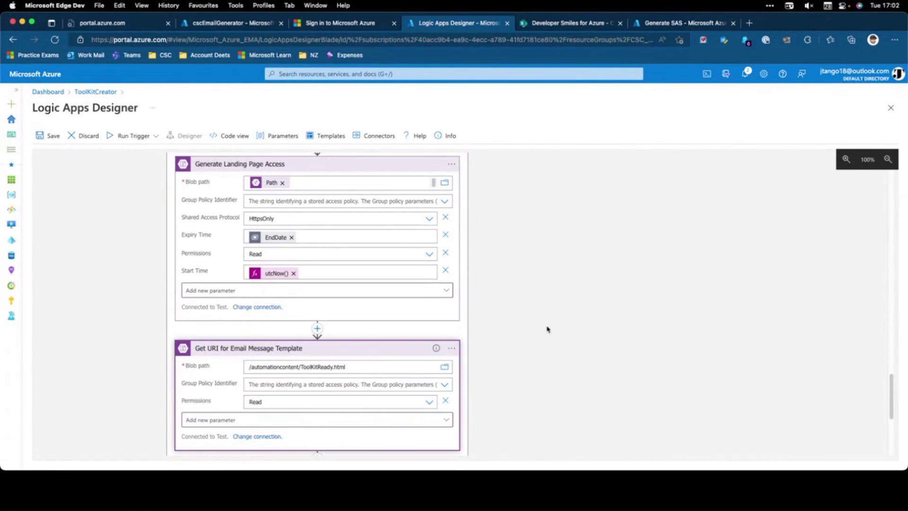
pyautogui.scroll(-1, 544, 326)
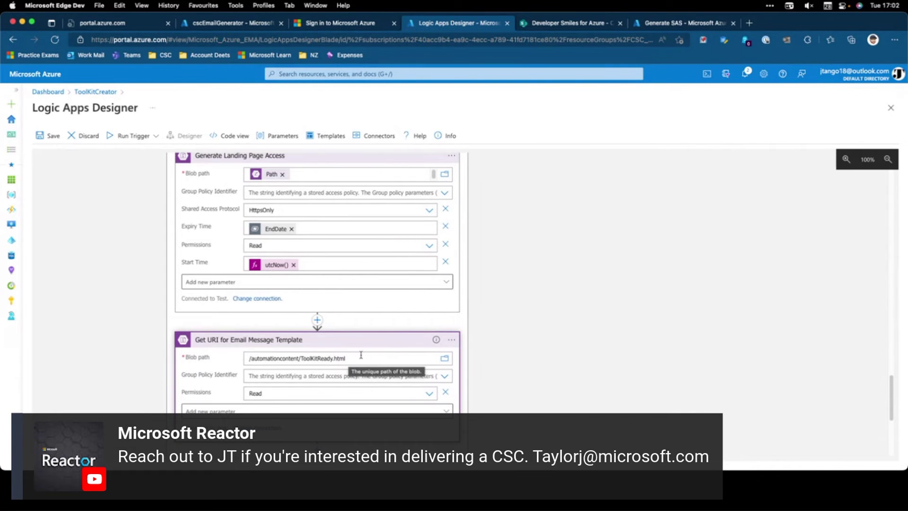
pyautogui.scroll(-5, 508, 348)
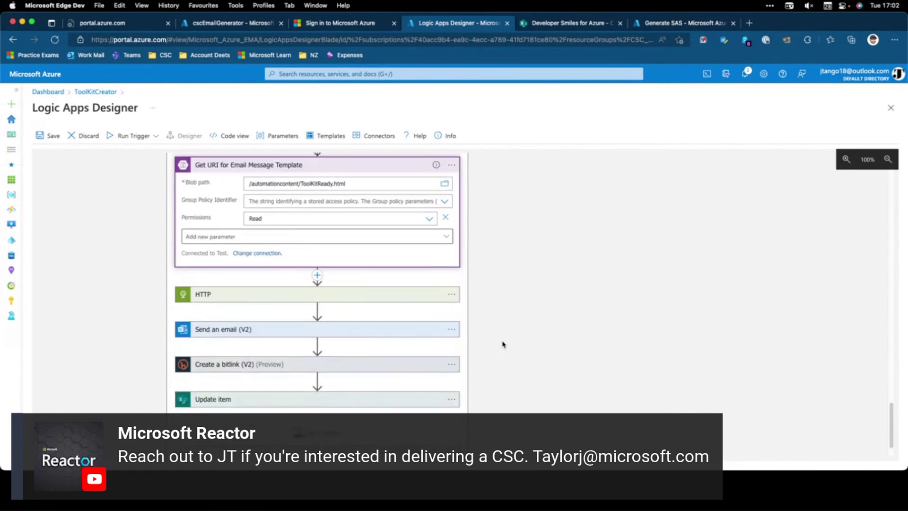